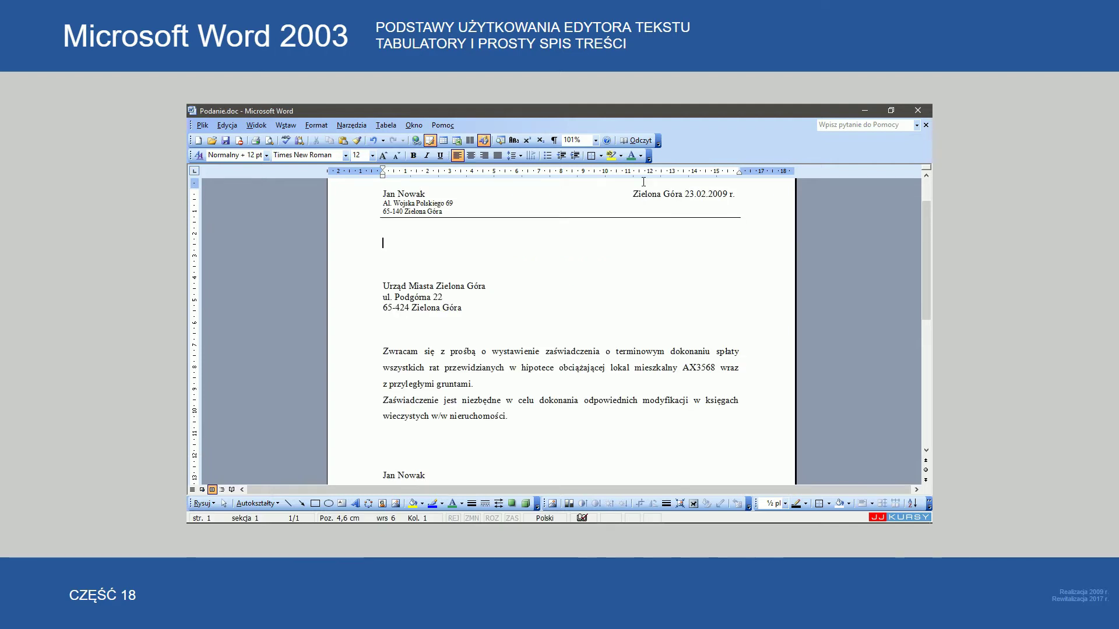
Step: Show formatting marks in Podanie.doc and select the three-line recipient address
click(554, 140)
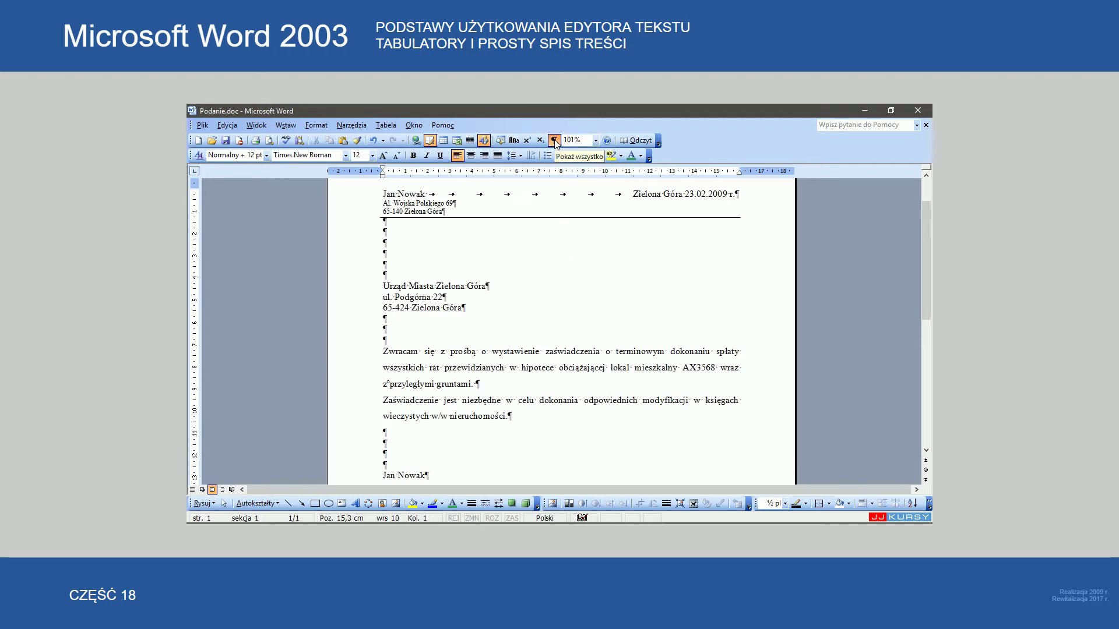
mouse_move(383, 286)
mouse_down()
mouse_move(467, 286)
mouse_move(472, 309)
mouse_up()
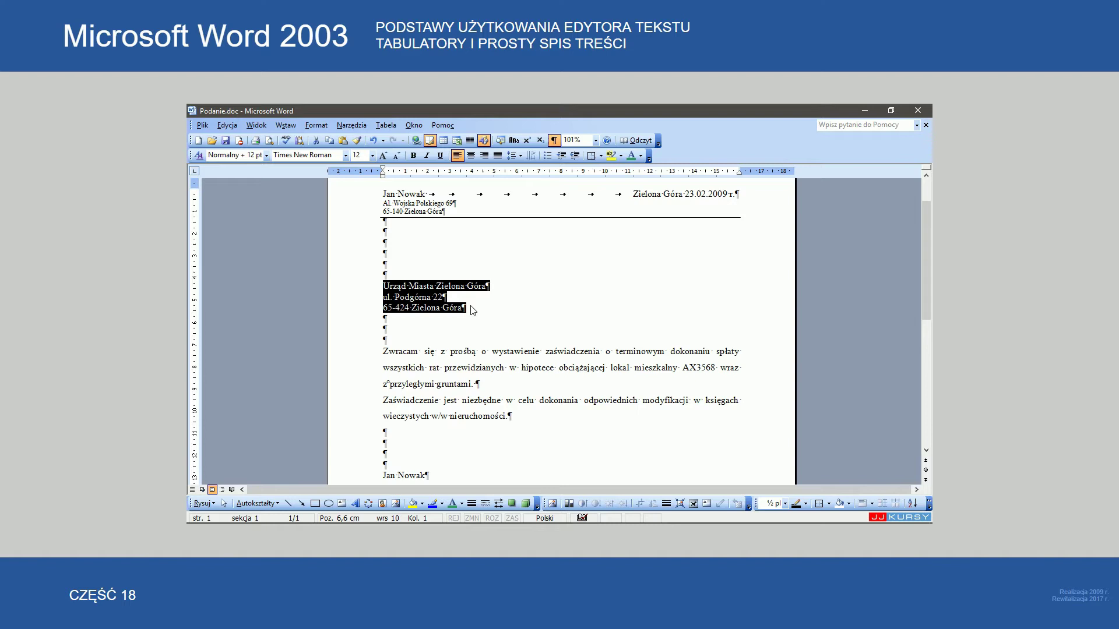
Step: Tab the address block three steps right, pull it back one step, then push it right again
key(Tab)
key(Tab)
key(Tab)
key(Tab)
key(Tab)
key(Tab)
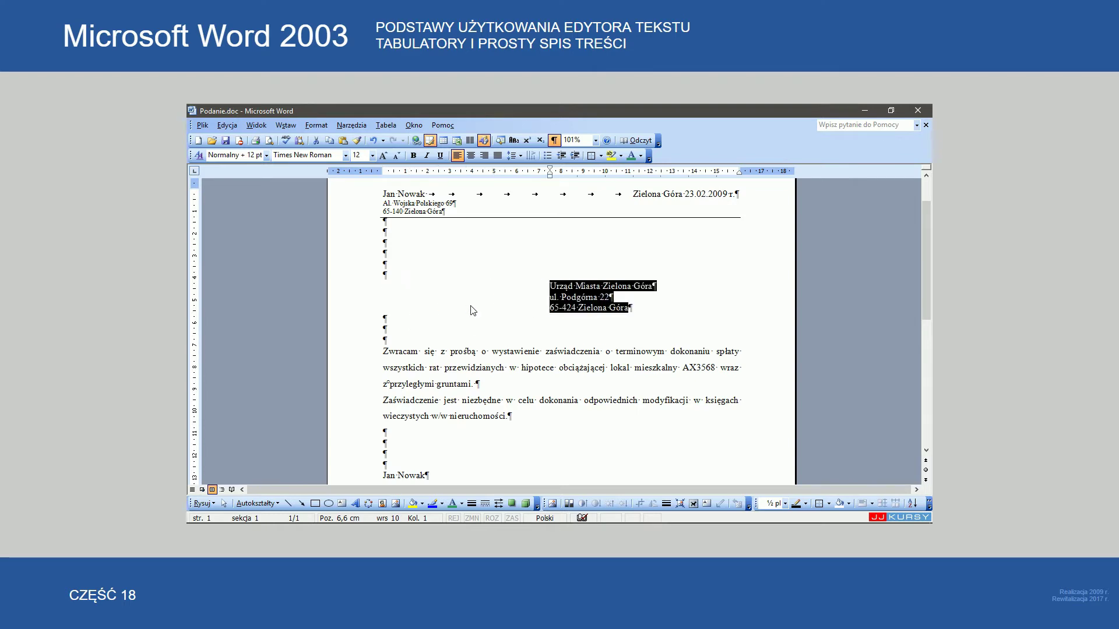
key(Tab)
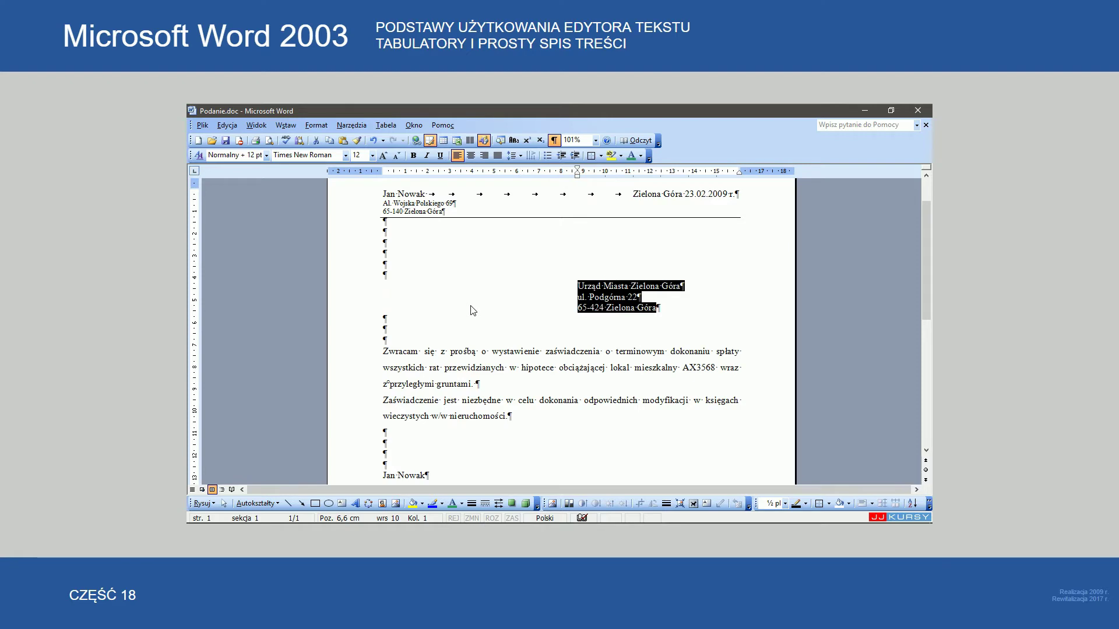
key(Tab)
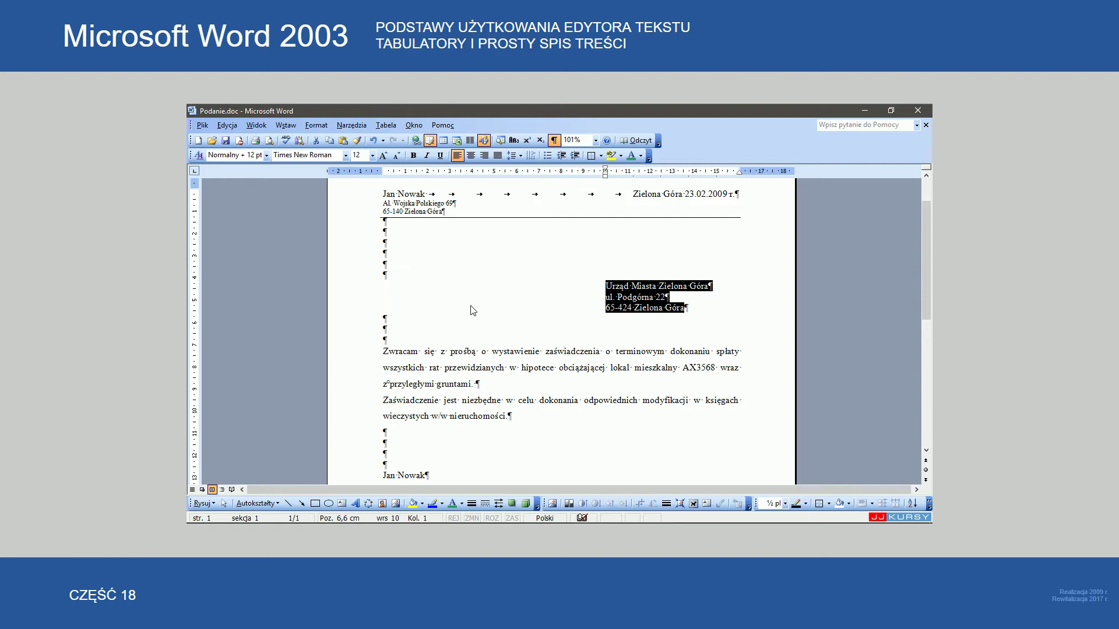
key(ctrl+shift+m)
key(ctrl+shift+m)
key(ctrl+shift+m)
key(ctrl+shift+m)
key(ctrl+shift+m)
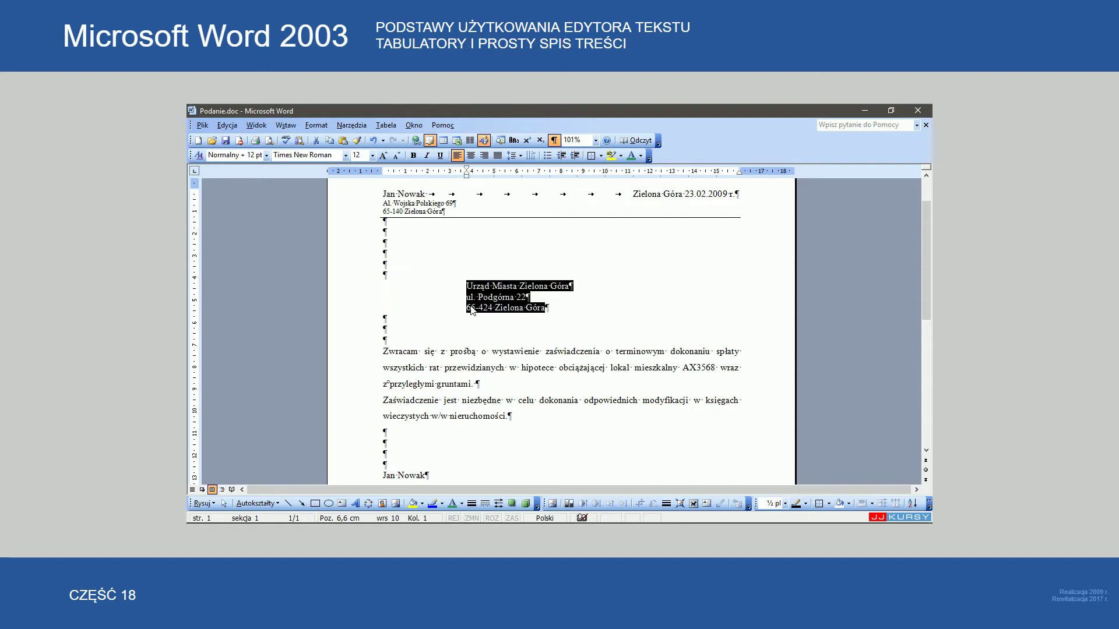
key(ctrl+m)
key(ctrl+m)
key(ctrl+m)
key(ctrl+m)
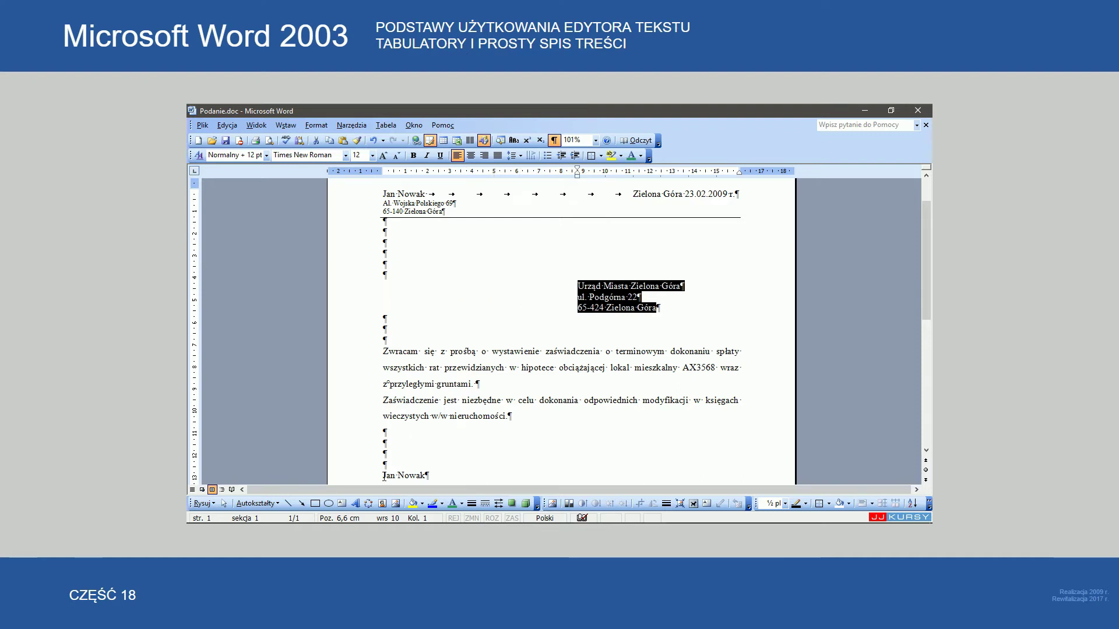
Step: Select the signature line, shift it right, then move it back left a bit
drag(384, 477, 420, 477)
key(ctrl+m)
key(ctrl+m)
key(ctrl+m)
key(ctrl+m)
key(ctrl+m)
key(ctrl+m)
key(ctrl+m)
key(ctrl+m)
key(ctrl+m)
key(ctrl+m)
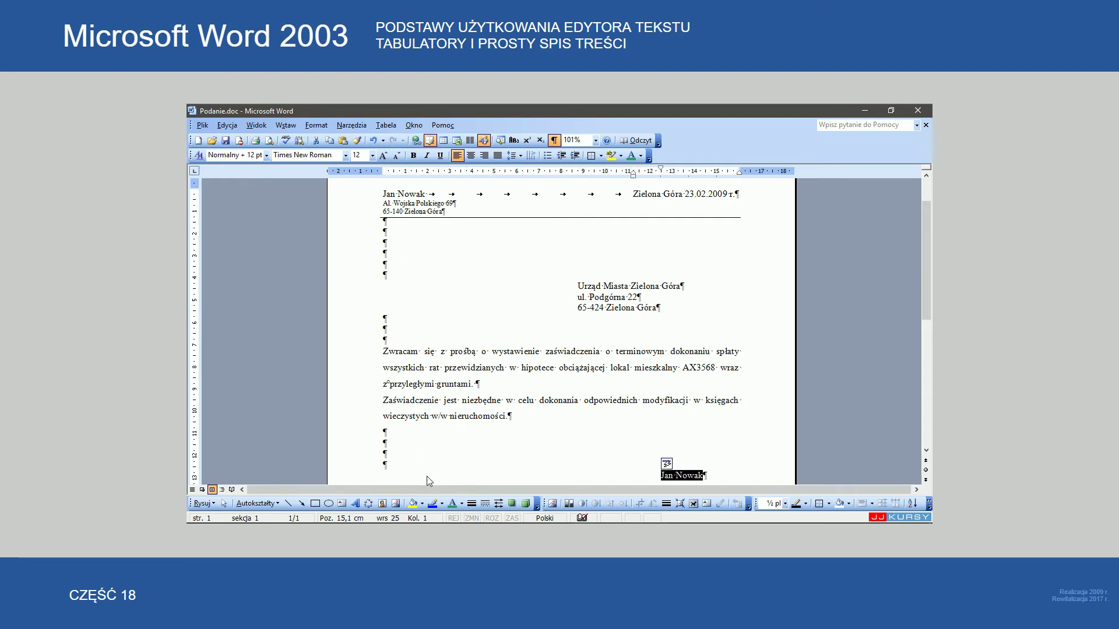
key(ctrl+shift+m)
key(ctrl+shift+m)
key(ctrl+shift+m)
click(776, 452)
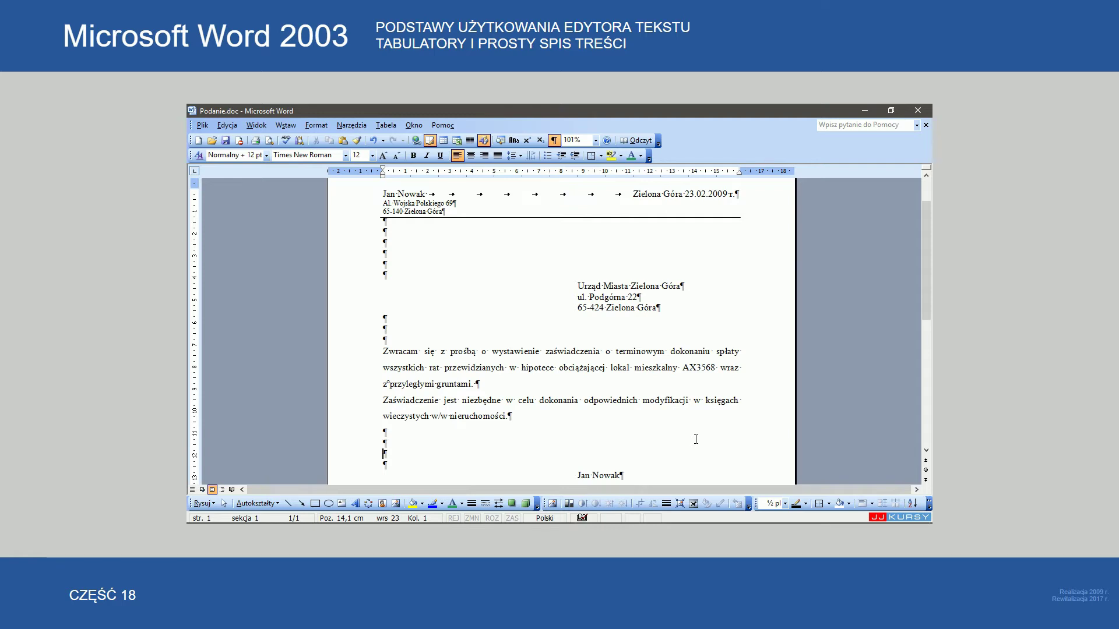
Step: Indent the first line of the Zaświadczenie paragraph with a tab and hide the formatting marks
click(380, 401)
key(Tab)
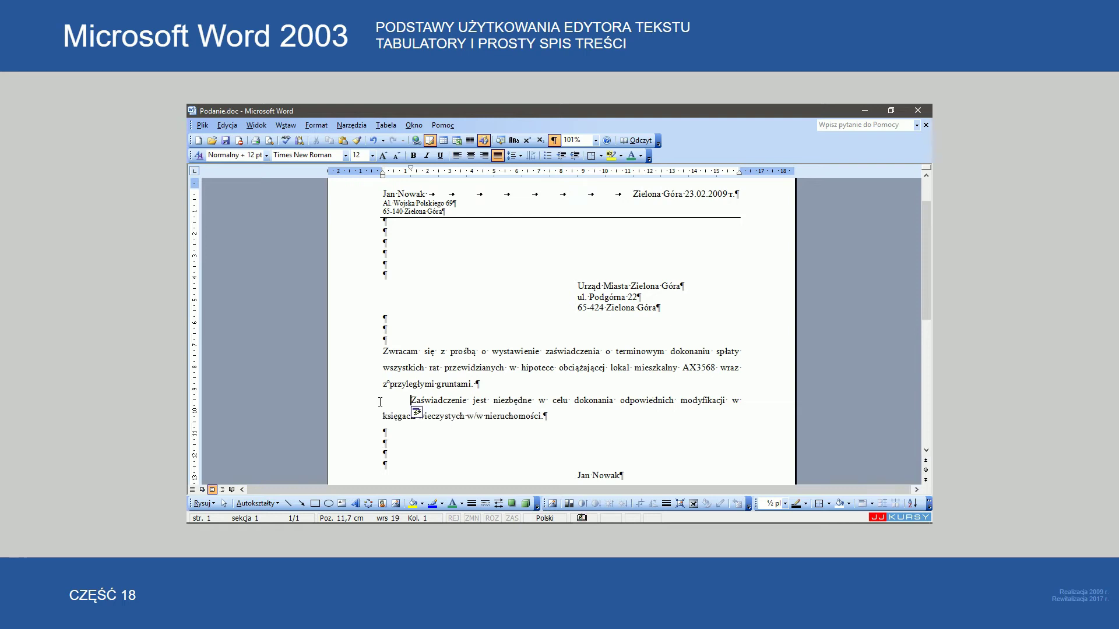
click(554, 141)
click(765, 473)
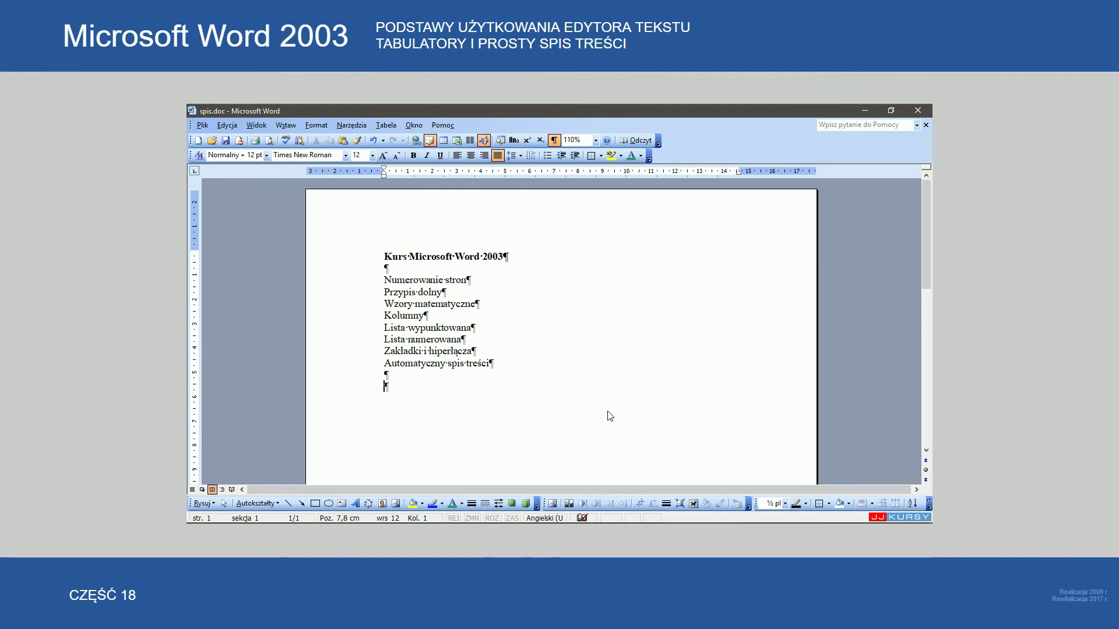
Step: Add a 14 cm right-aligned tab stop with dotted leader 2 to the eight selected contents entries
drag(523, 365, 383, 280)
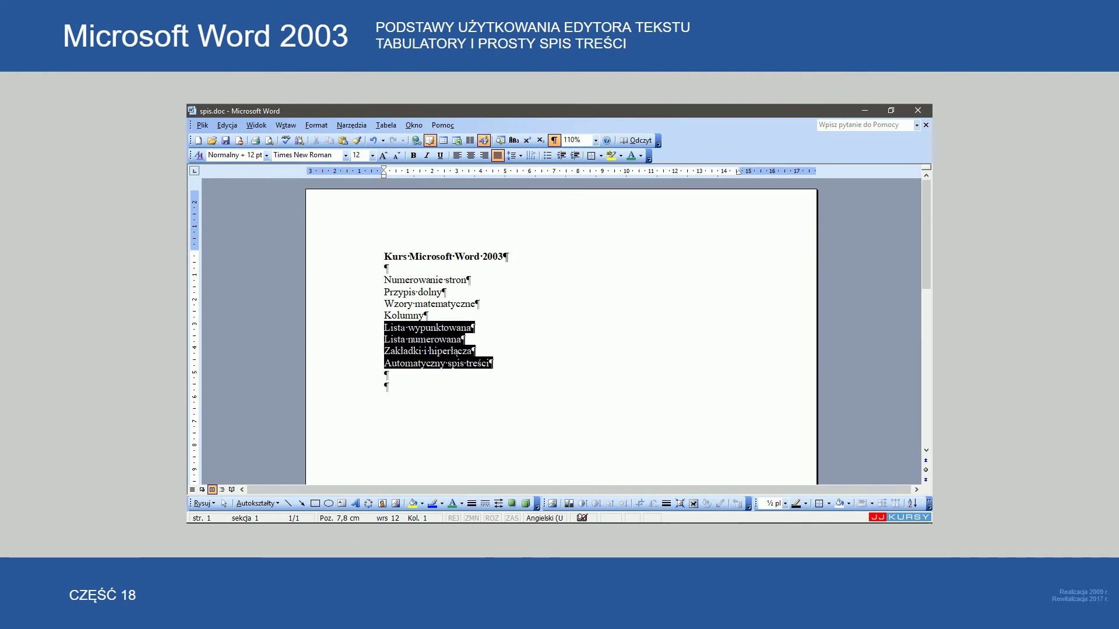
right_click(394, 290)
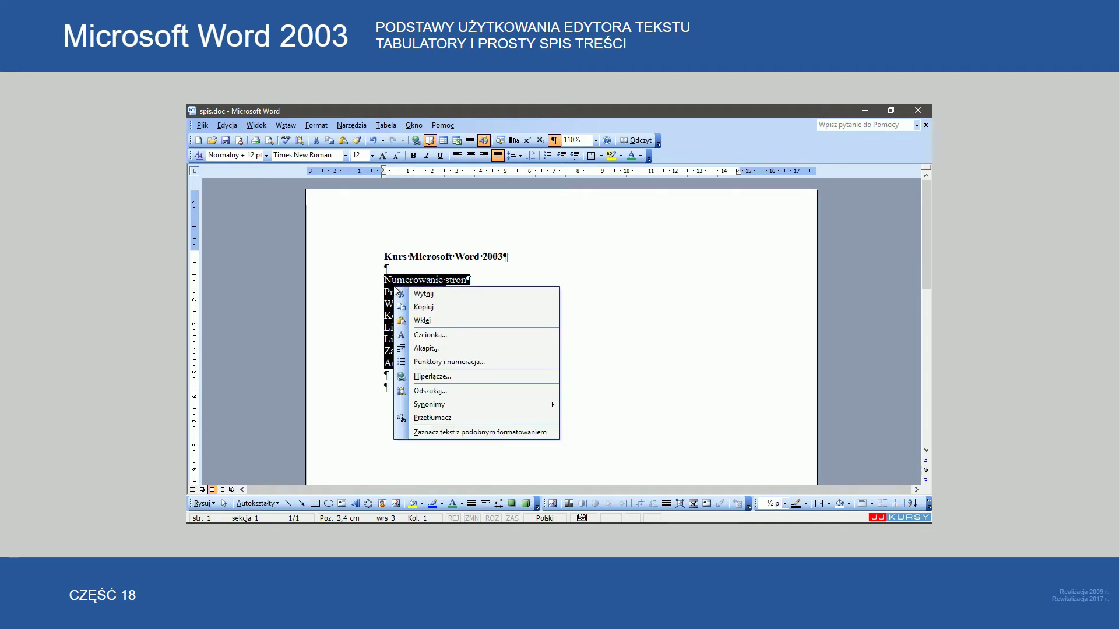
click(426, 348)
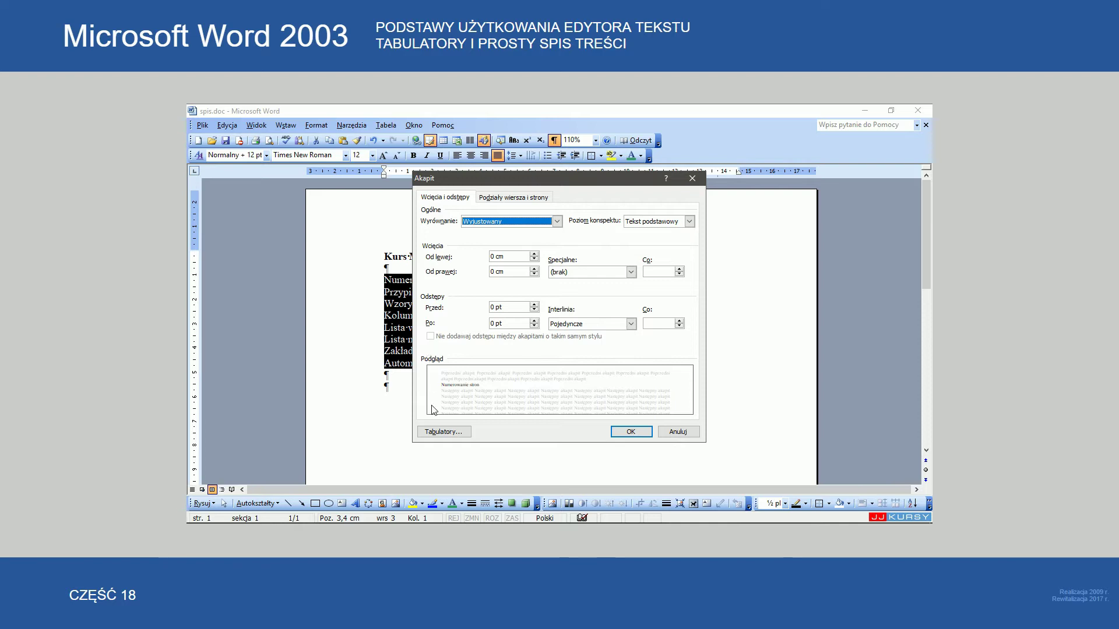
click(443, 433)
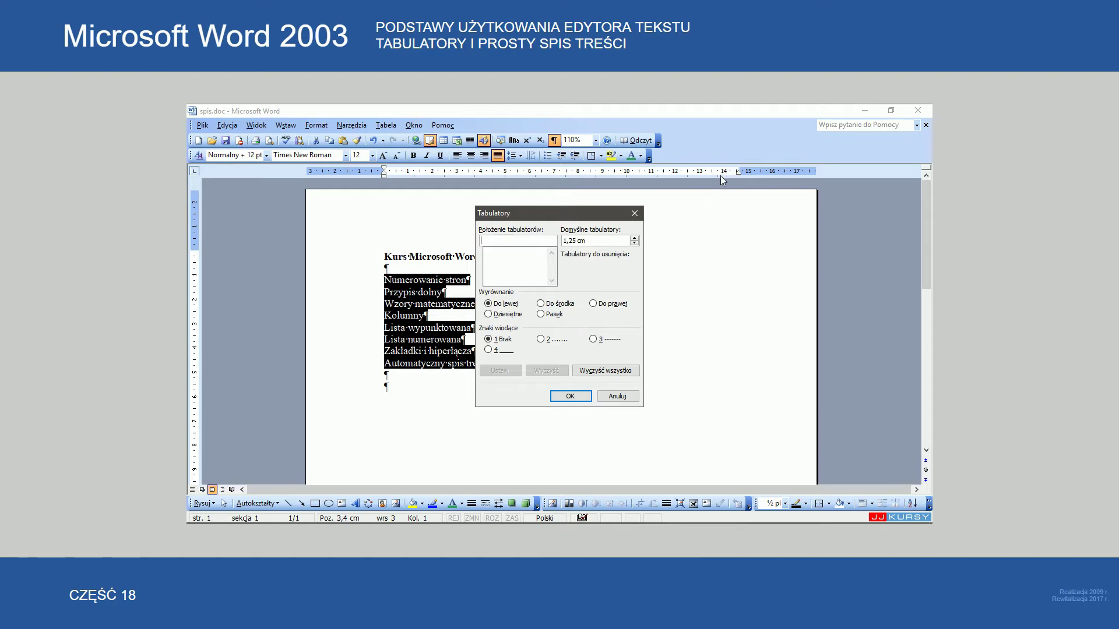
text(14)
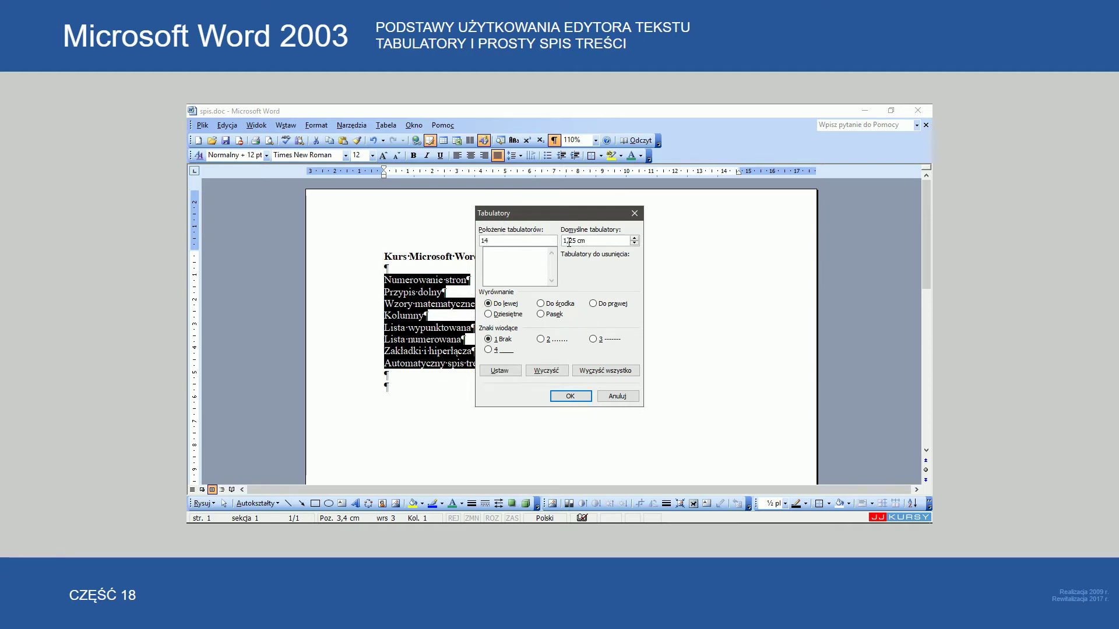
double_click(566, 241)
text(0,25)
click(595, 307)
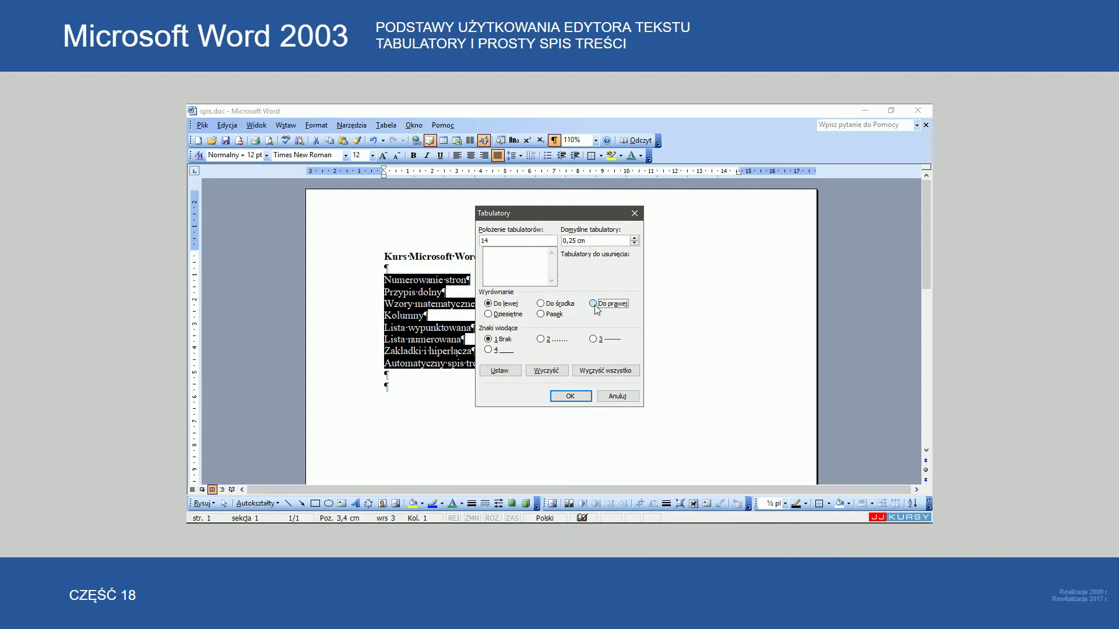
click(541, 341)
click(570, 397)
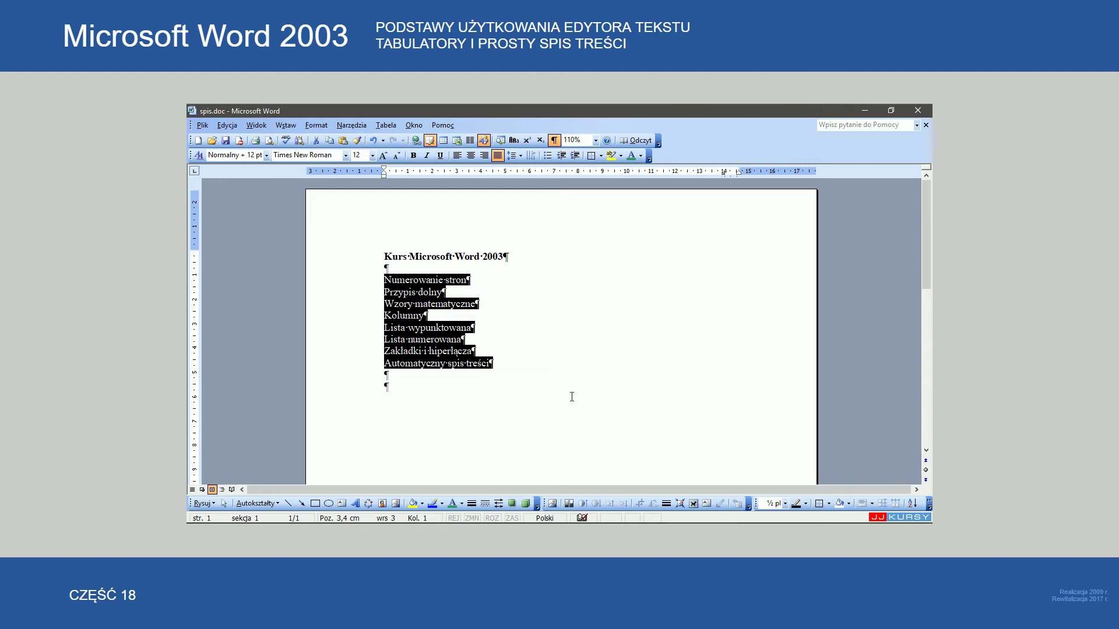
Step: Insert tabs after the contents entries so dotted leaders run to the 14 cm stop
click(571, 397)
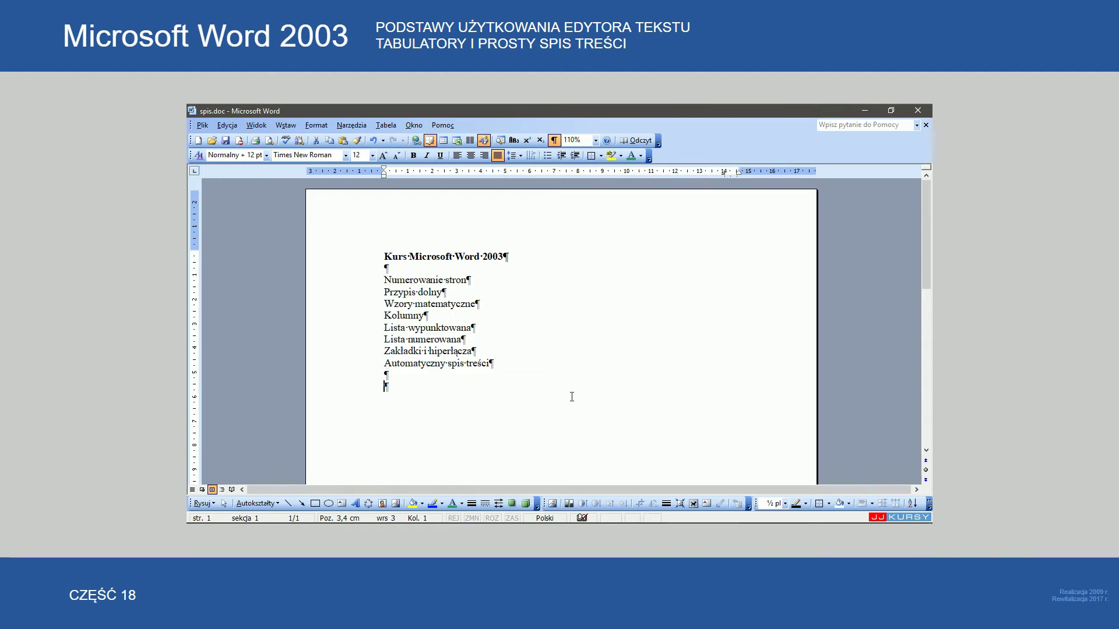
click(489, 280)
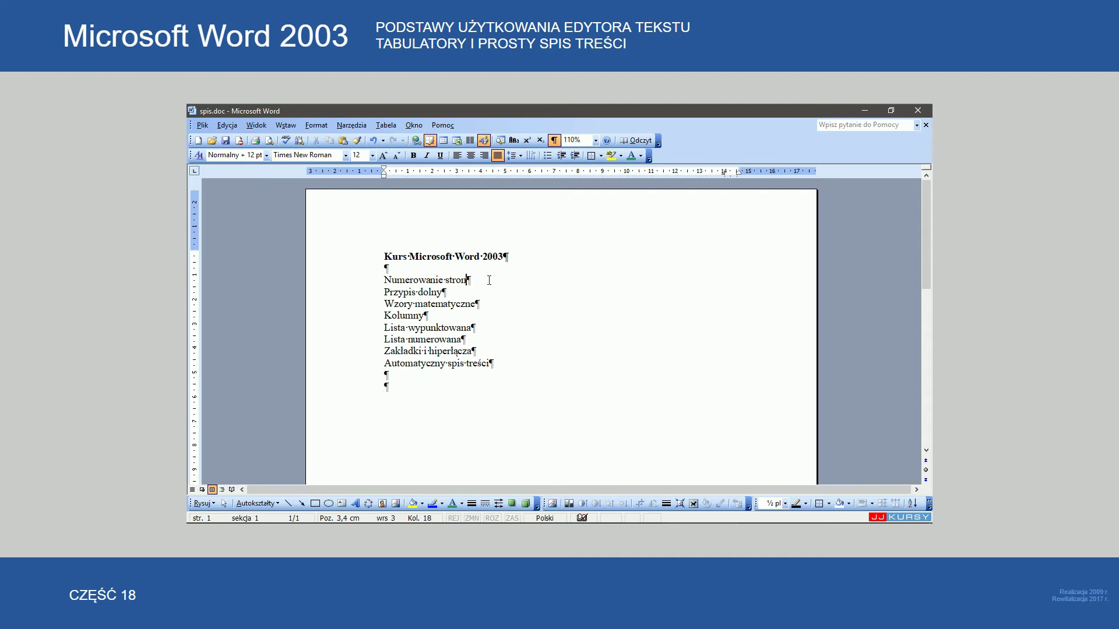
key(Tab)
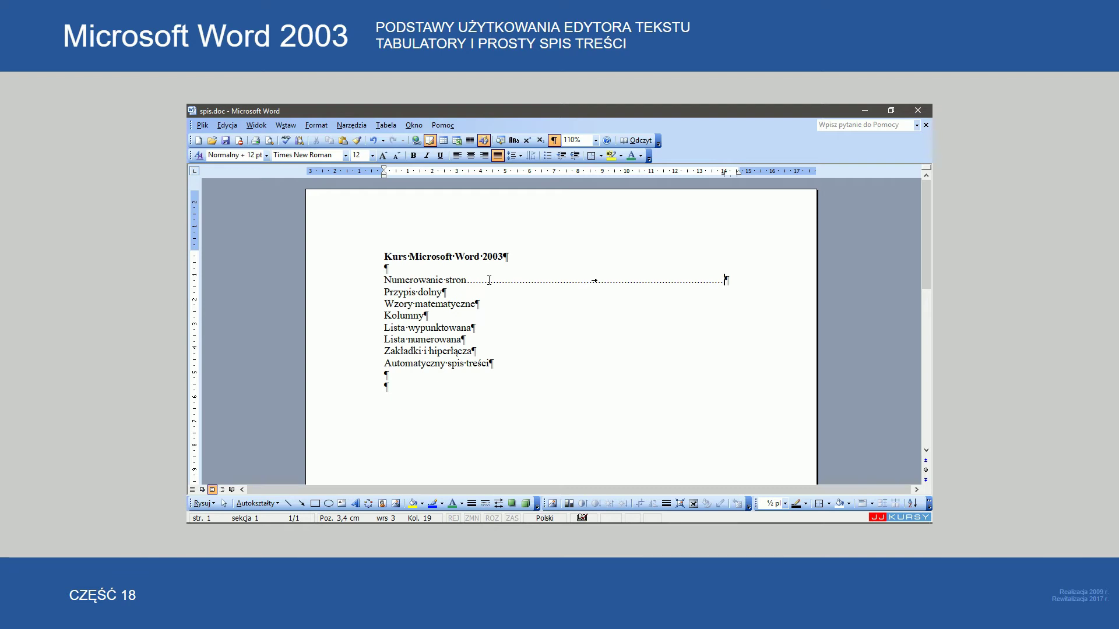
key(Tab)
key(Tab)
click(468, 320)
key(Tab)
key(Tab)
key(Tab)
click(477, 351)
key(Tab)
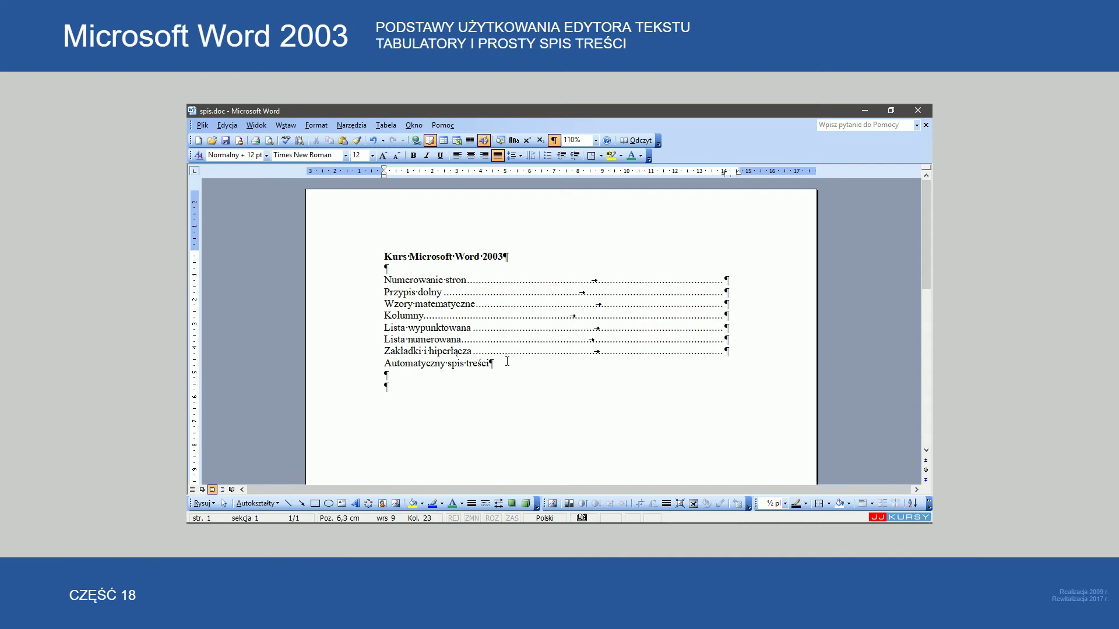
key(Tab)
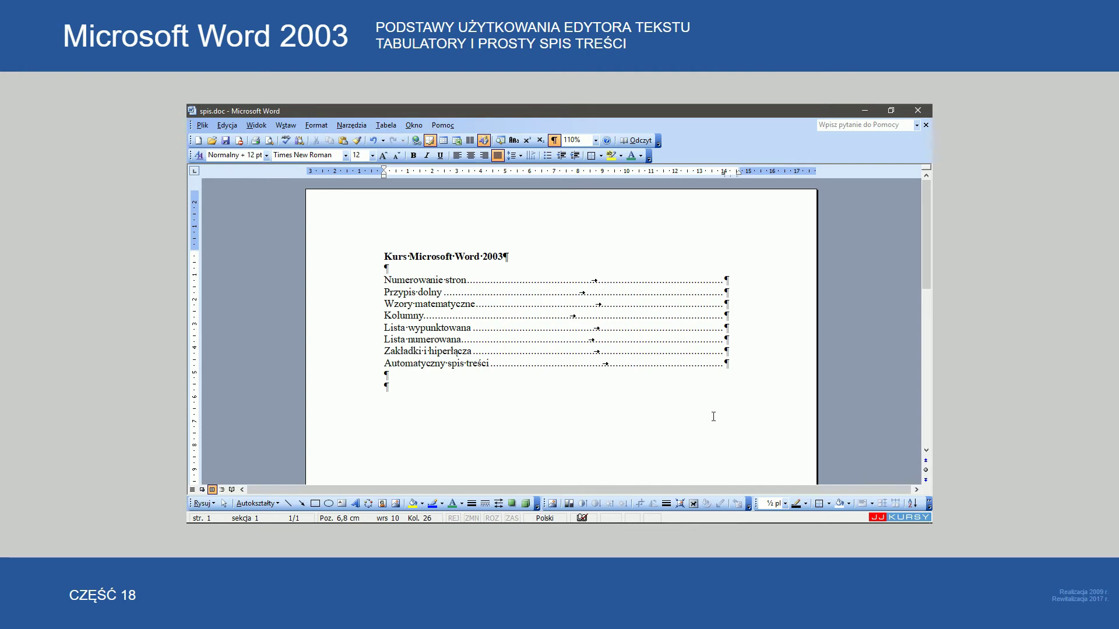
Step: Enter page numbers 123, 128 and 135 after the first three entries
text(123)
text(12)
text(8)
click(736, 306)
text(35)
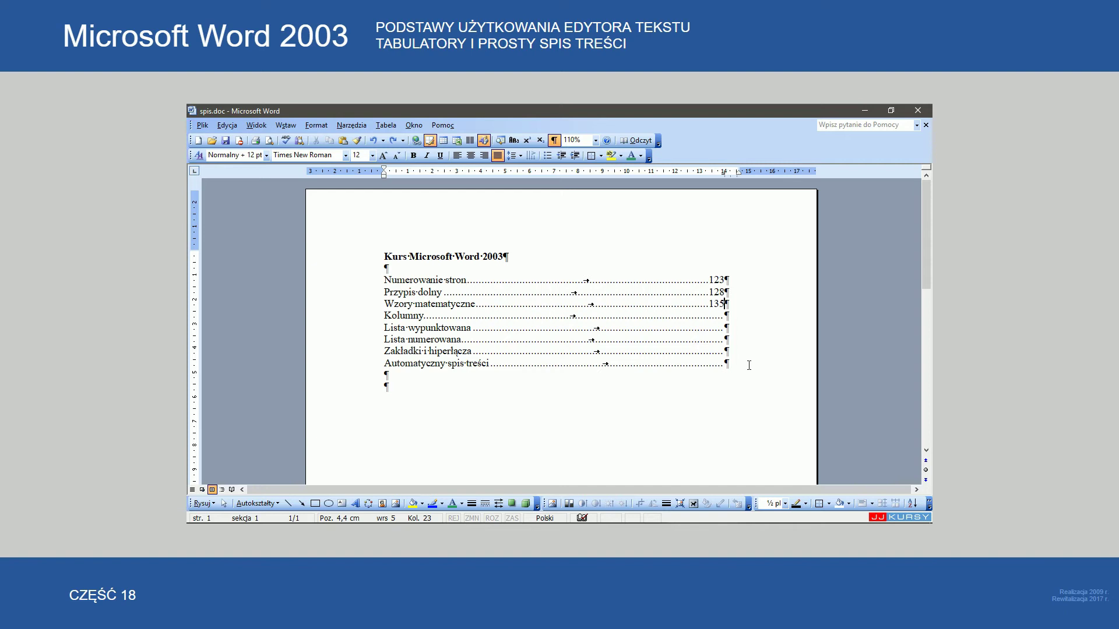
mouse_move(729, 364)
mouse_down()
mouse_move(399, 297)
mouse_move(382, 282)
mouse_up()
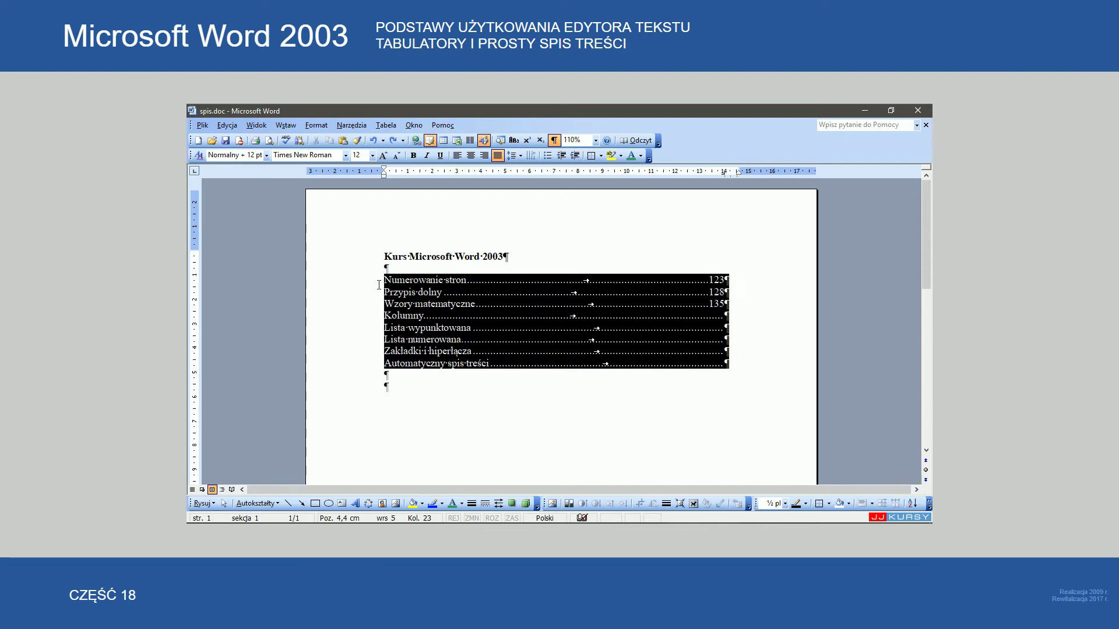
drag(725, 172, 725, 173)
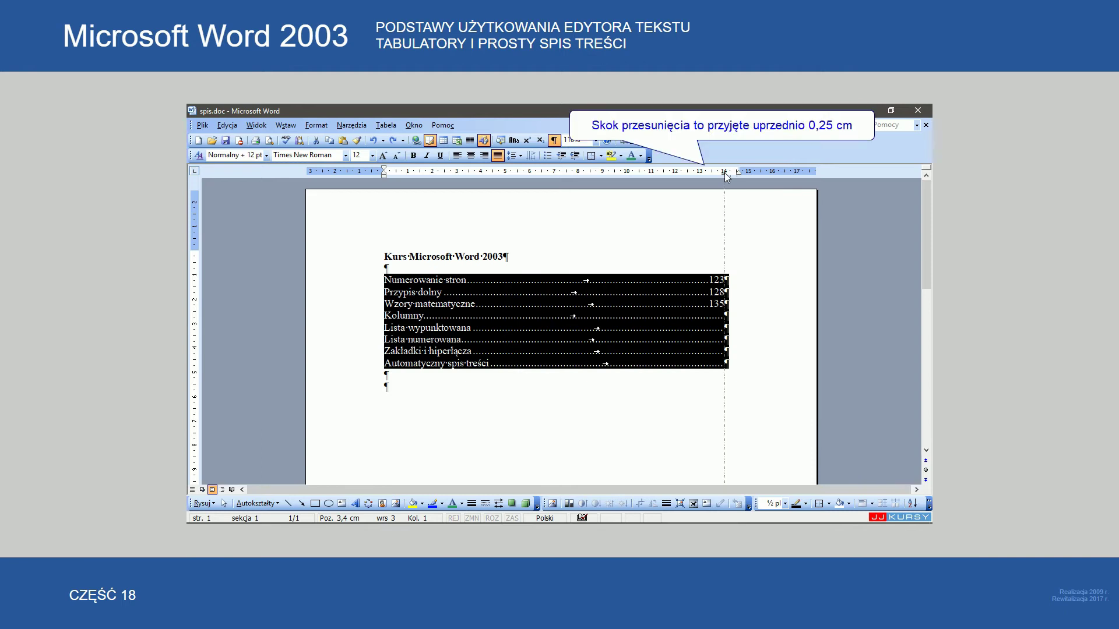
drag(725, 173, 704, 175)
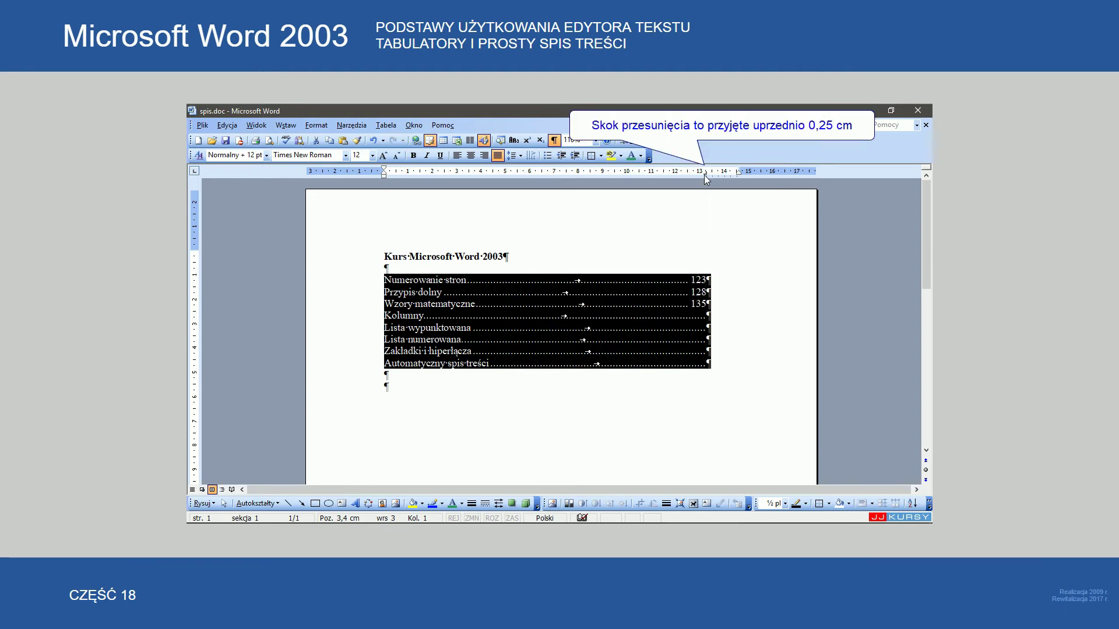
mouse_move(648, 184)
mouse_down()
mouse_move(650, 174)
mouse_move(599, 174)
mouse_move(726, 177)
mouse_up()
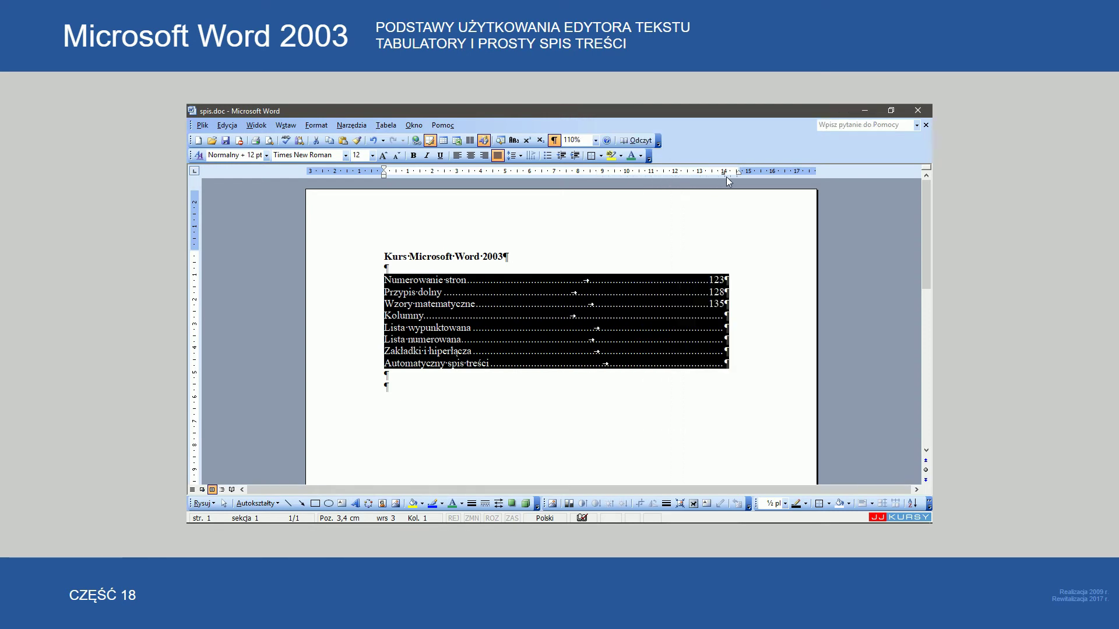
click(750, 364)
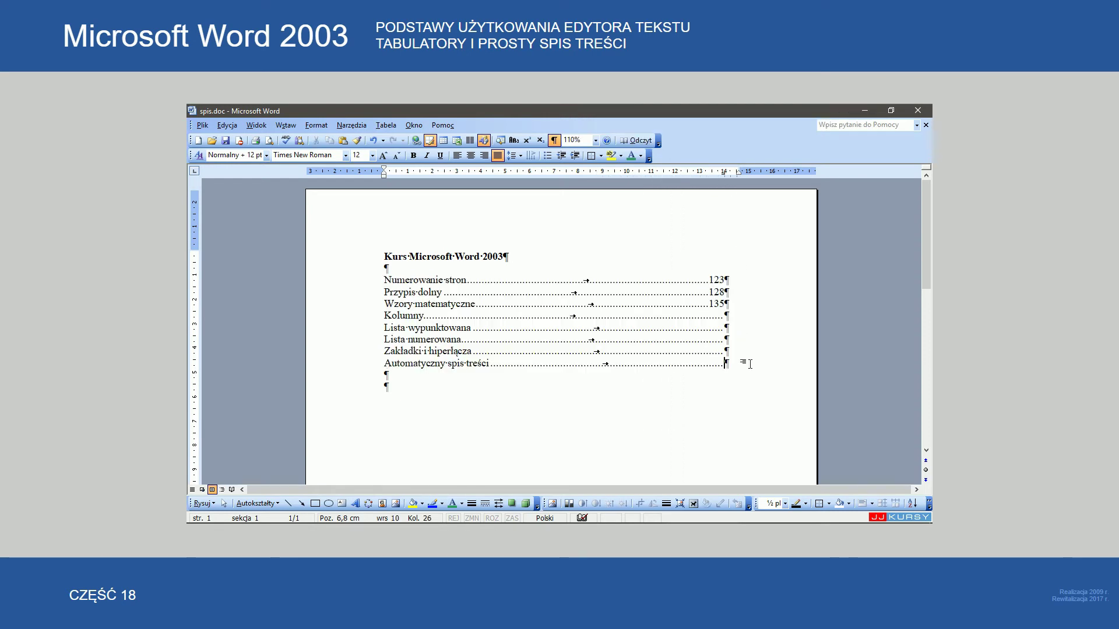
drag(750, 363, 392, 288)
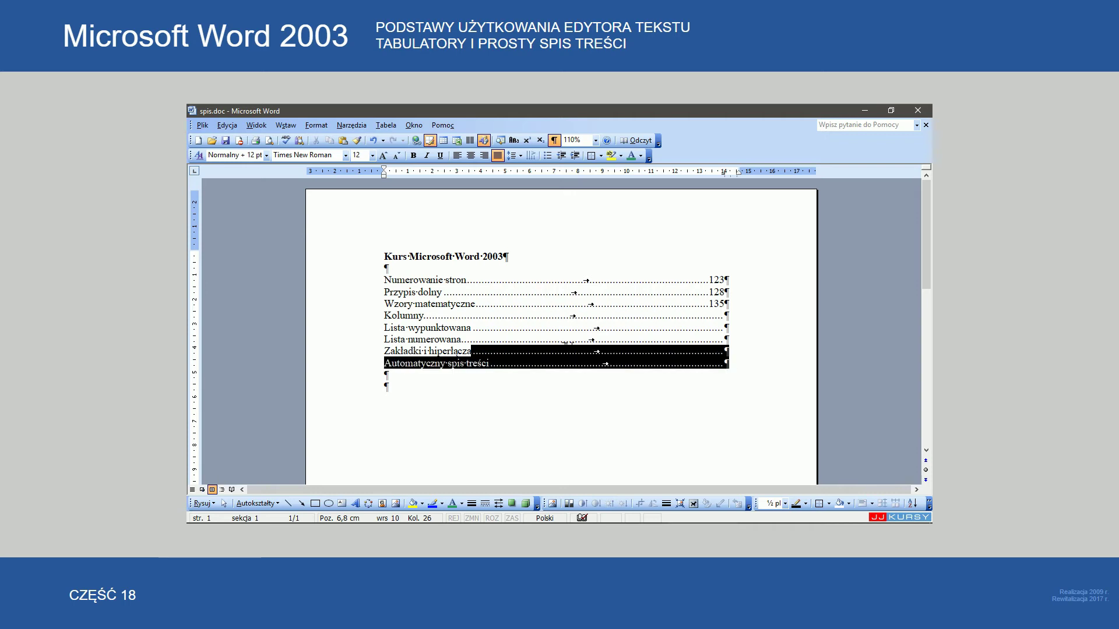
Step: Number the contents entries with the 1. 2. 3. list style
right_click(406, 287)
click(455, 360)
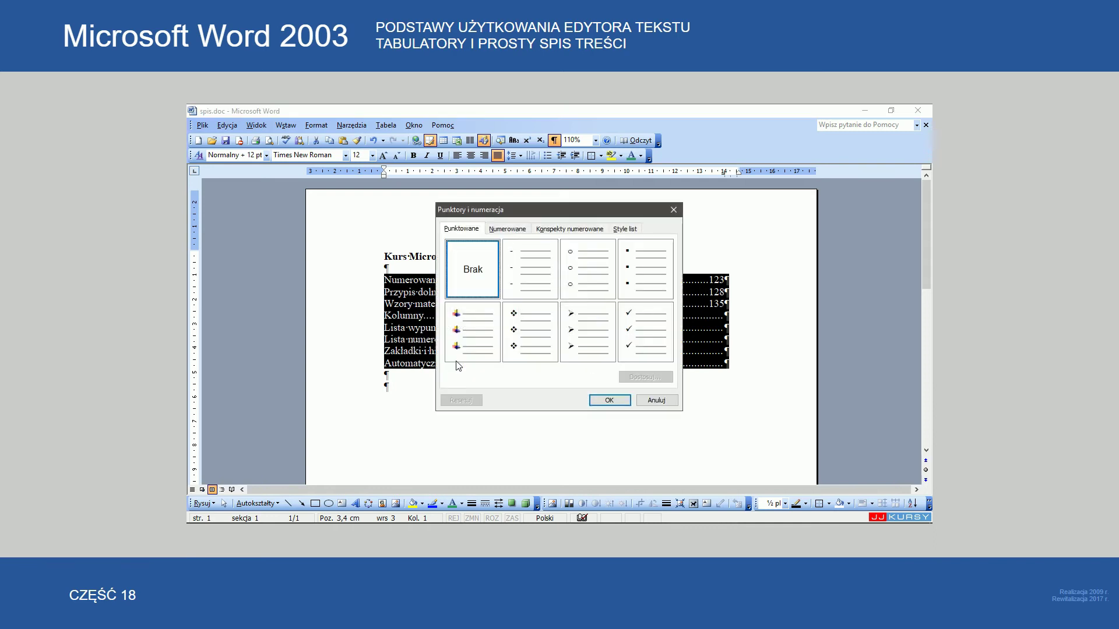
click(508, 229)
click(519, 266)
click(608, 400)
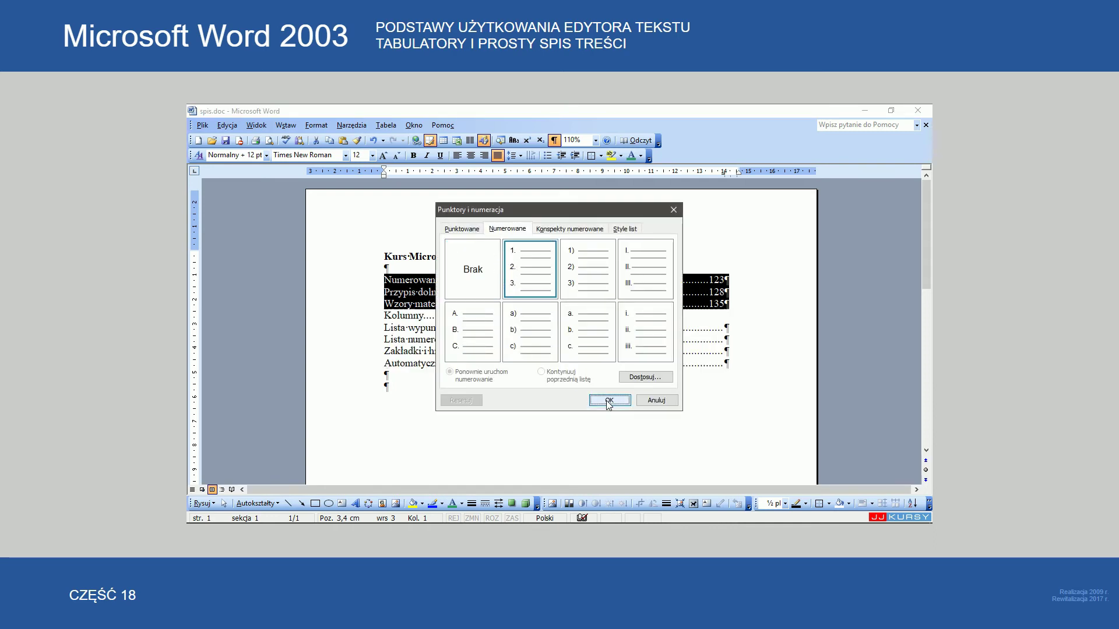
Step: Align the list numbers at the left margin using the ruler indent and hide formatting marks
mouse_move(400, 169)
mouse_down()
mouse_move(383, 169)
mouse_move(399, 173)
mouse_up()
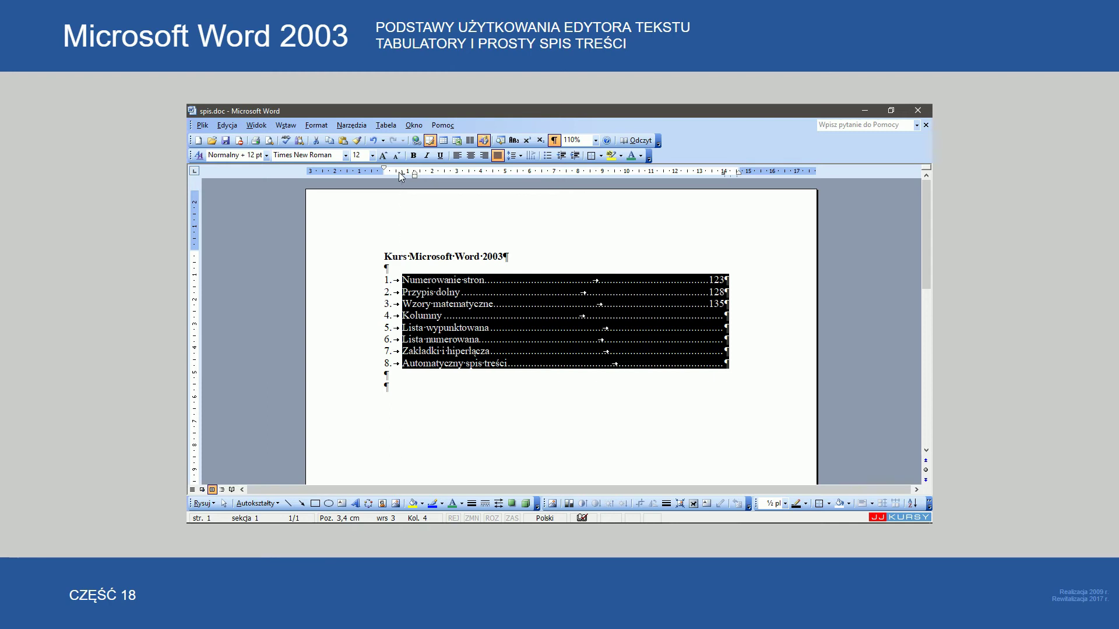
drag(406, 173, 404, 174)
click(464, 401)
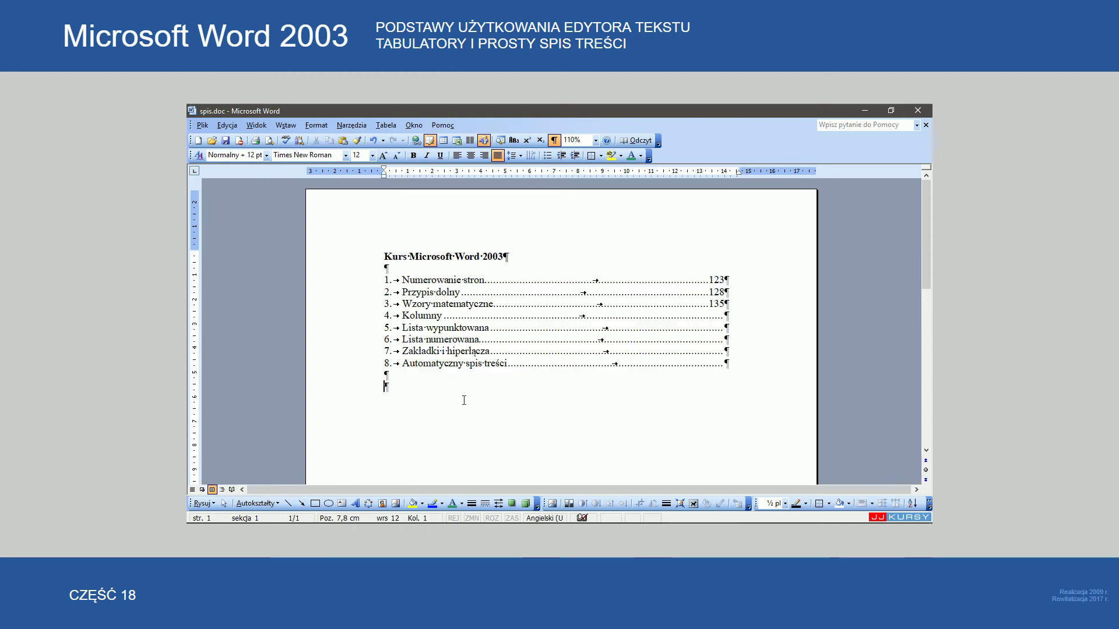
click(554, 141)
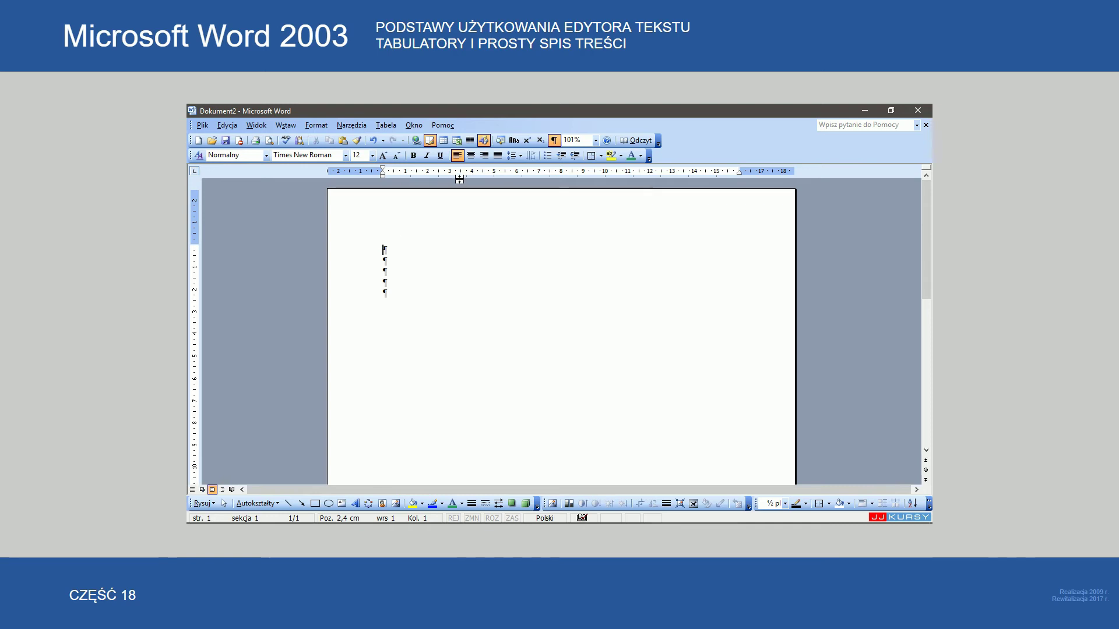
Step: Set a 3.5 cm left tab stop with a tab on line 1, then 4.5 and 12 cm stops with a tab on line 4
click(462, 176)
key(Tab)
key(Tab)
key(Tab)
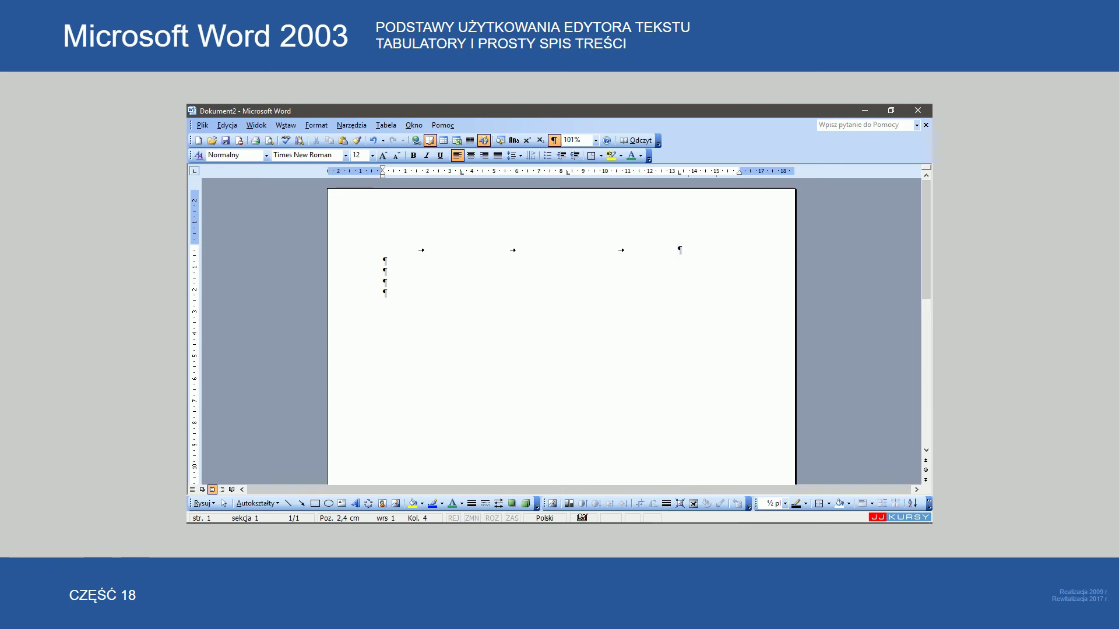
click(395, 283)
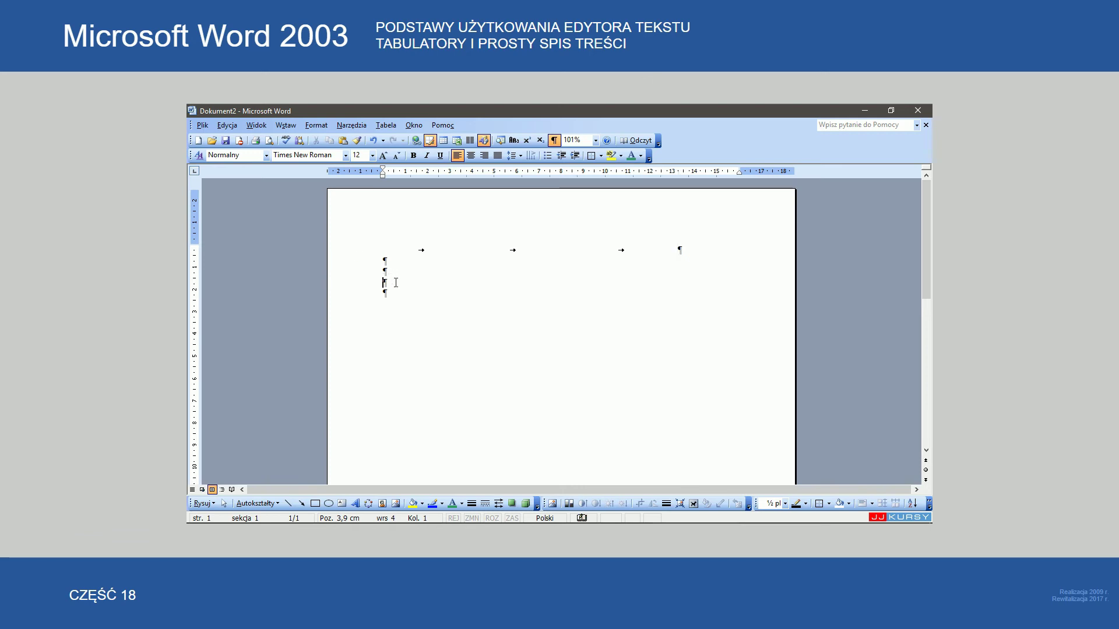
click(483, 172)
click(644, 172)
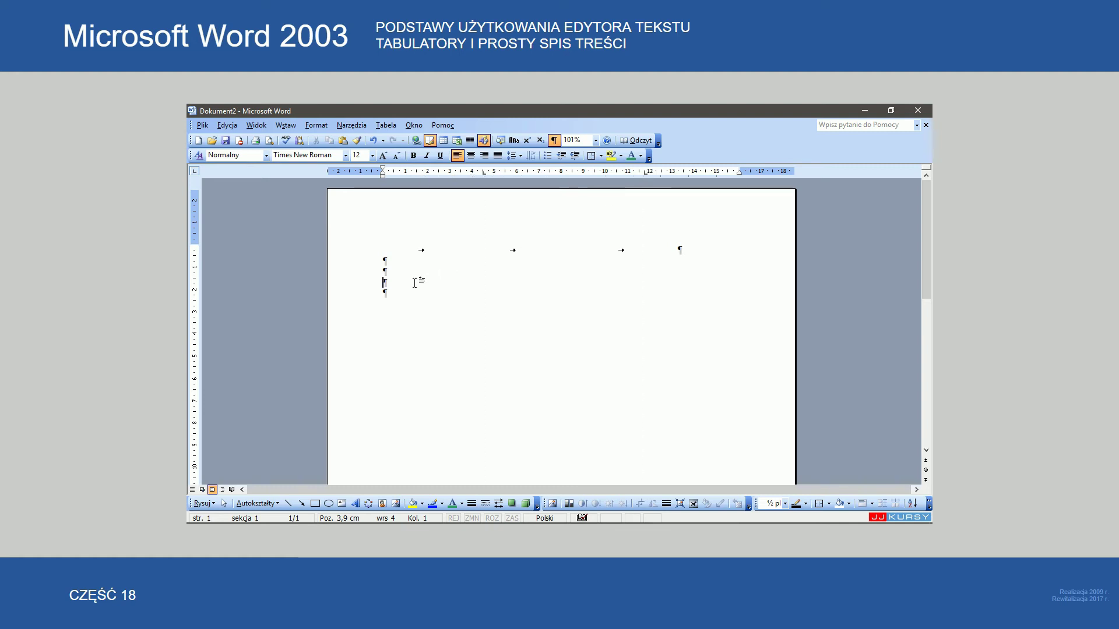
key(Tab)
key(Tab)
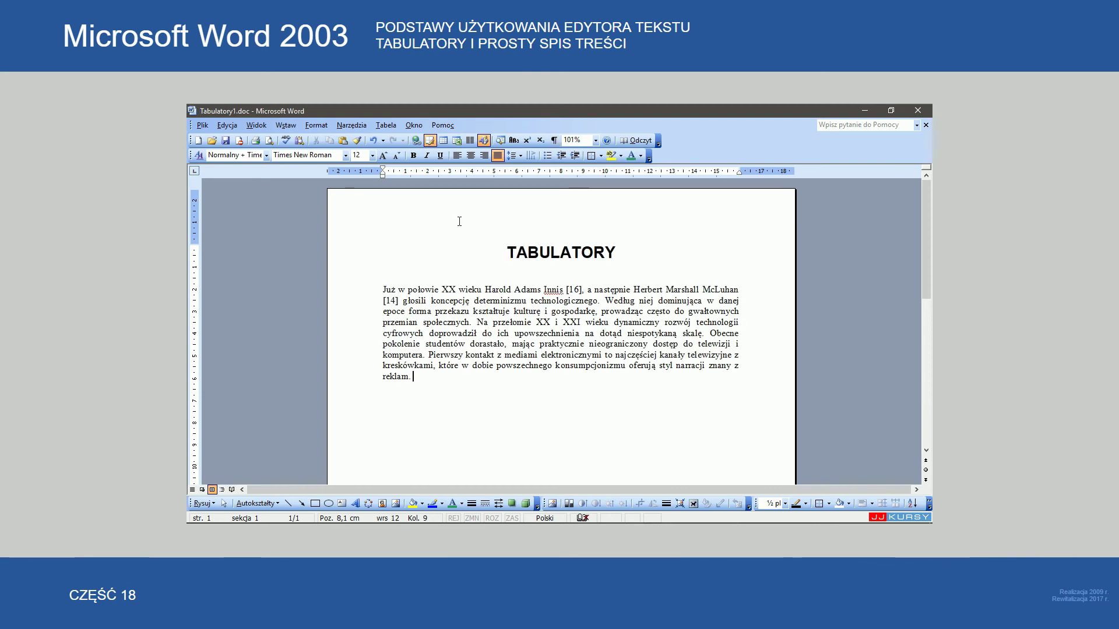
Step: Add a 3 cm left tab stop and insert tabs before 'Już' and 'Harold' and the next line
click(456, 171)
click(380, 289)
key(Tab)
click(560, 289)
key(Tab)
click(383, 301)
key(Tab)
Step: Tab 'McLuhan', 'Według', 'ształtuje' and 'do gwałtownych przemian' into the right column
click(535, 300)
key(Tab)
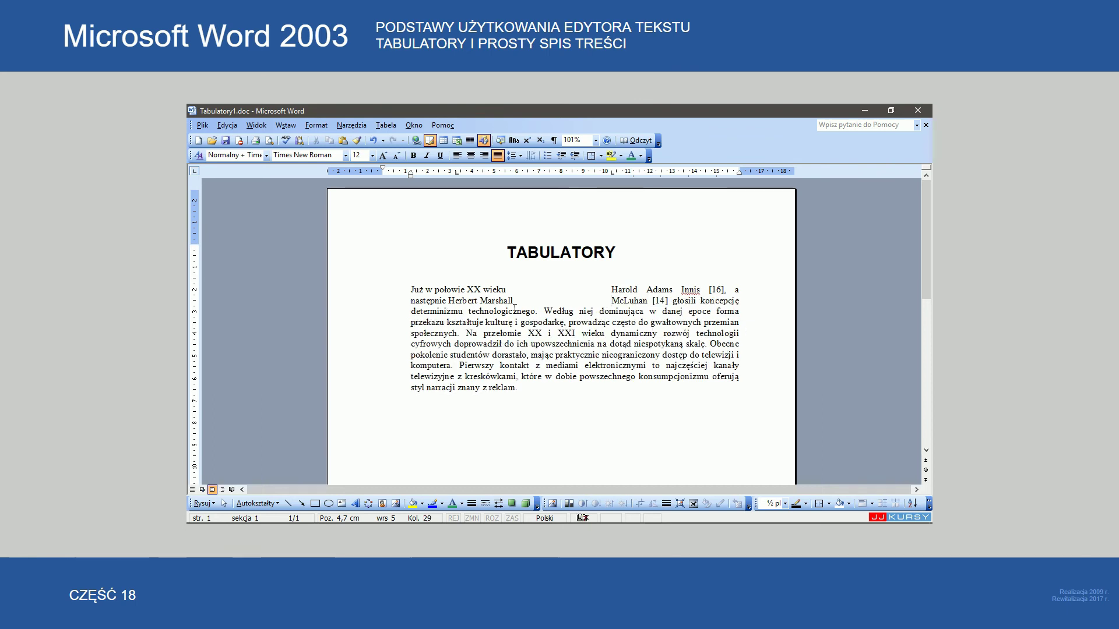
click(541, 311)
key(Tab)
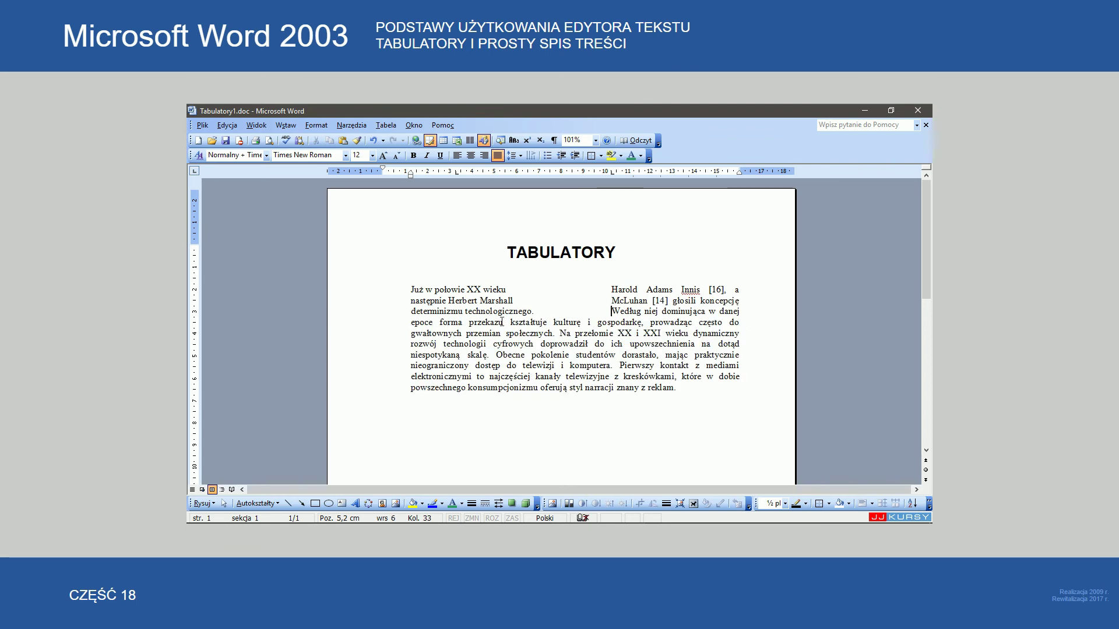
click(514, 322)
key(Tab)
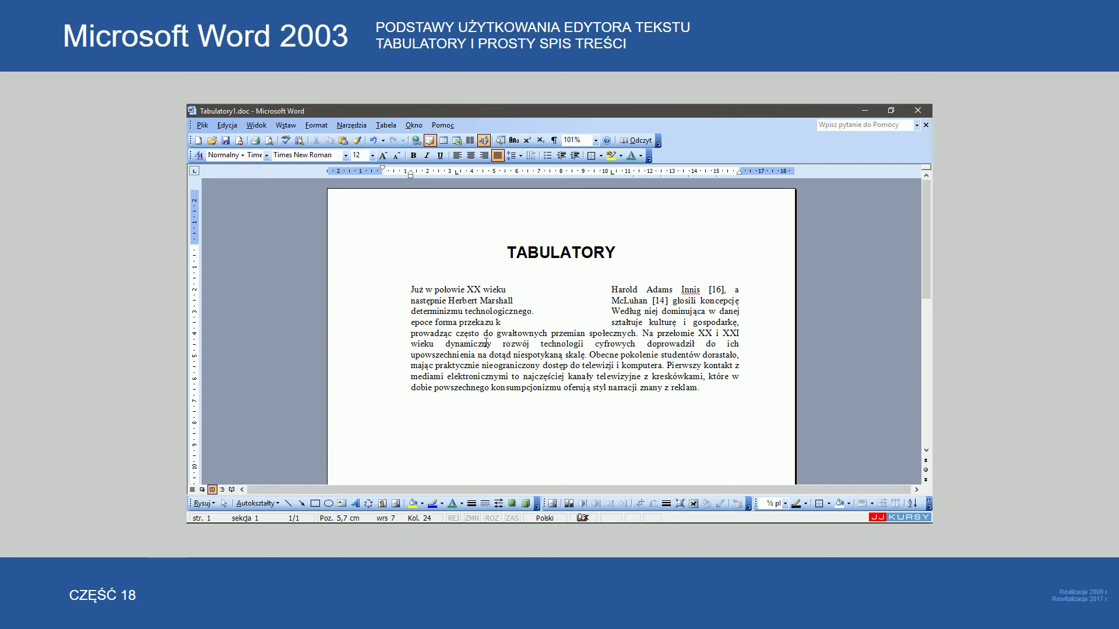
click(483, 333)
key(Tab)
Step: Tab 'XXI wieku', 'do ich upowszechnienia', 'pokolenie studentów' and 'dostęp do telewizji' into the right column
click(557, 343)
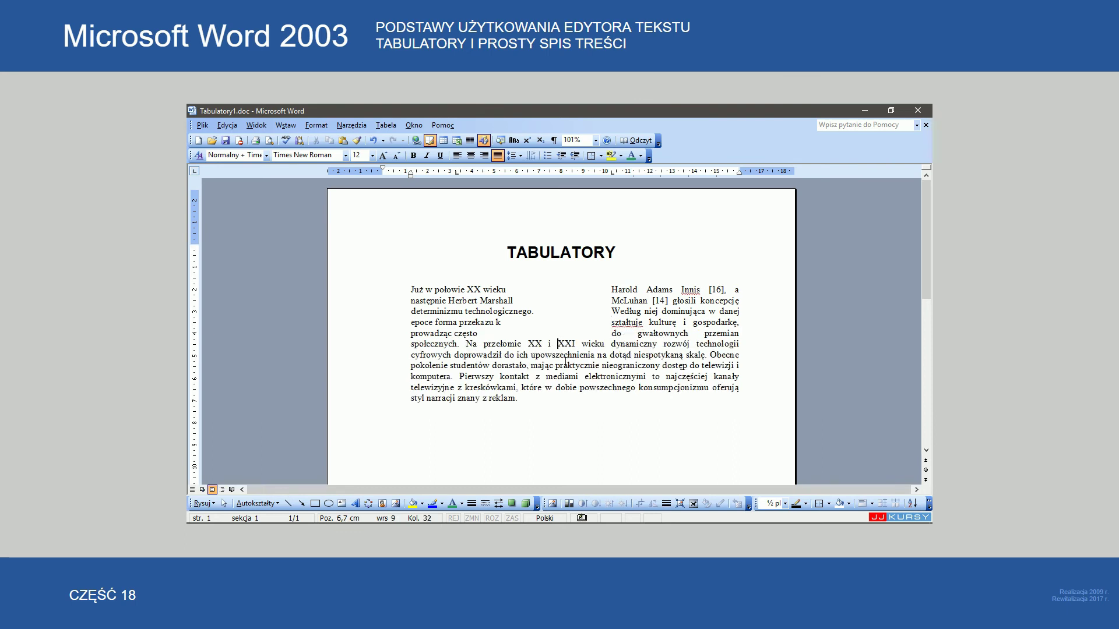
key(Tab)
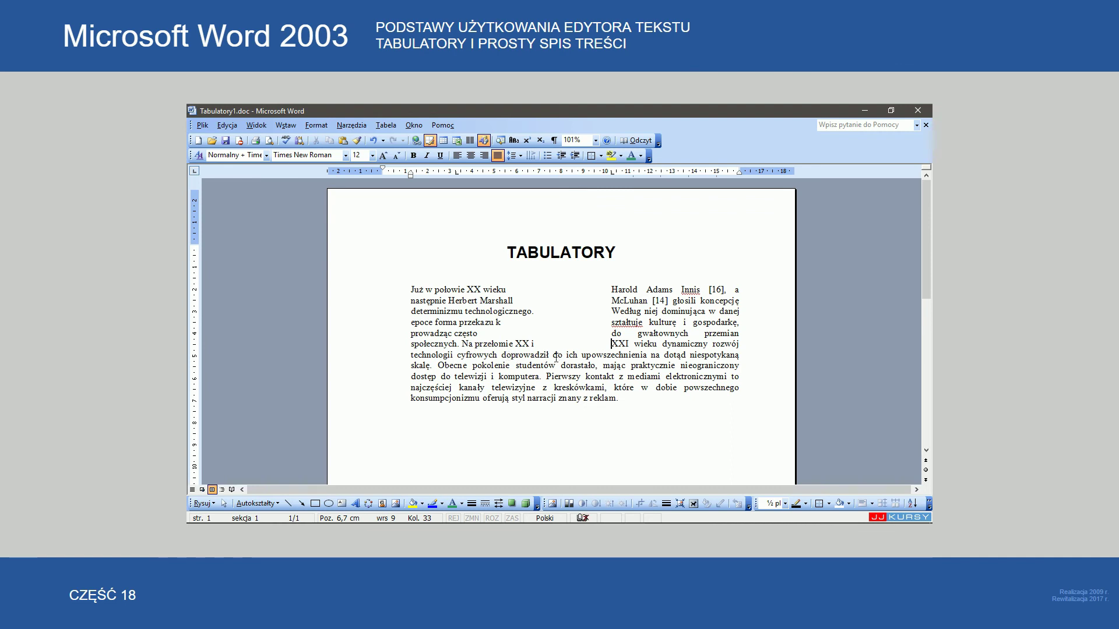
click(555, 355)
key(Tab)
click(532, 366)
key(Tab)
click(541, 376)
key(Tab)
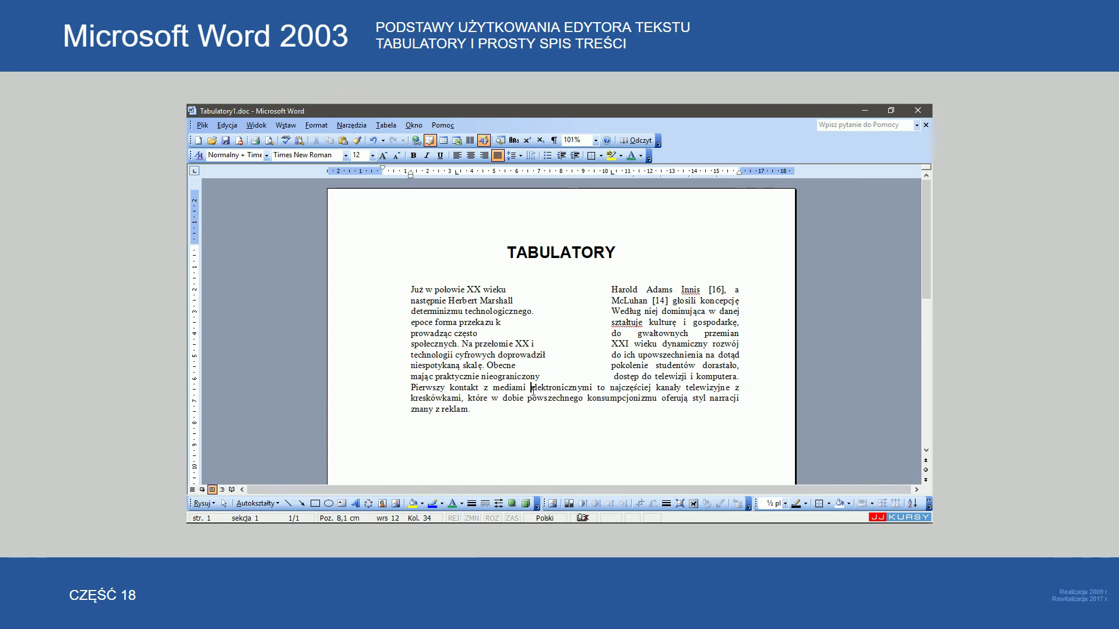
Step: Tab 'elektronicznymi', 'które' and 'znany z reklam.' into the right column
key(Tab)
click(553, 400)
key(Tab)
click(556, 408)
key(Tab)
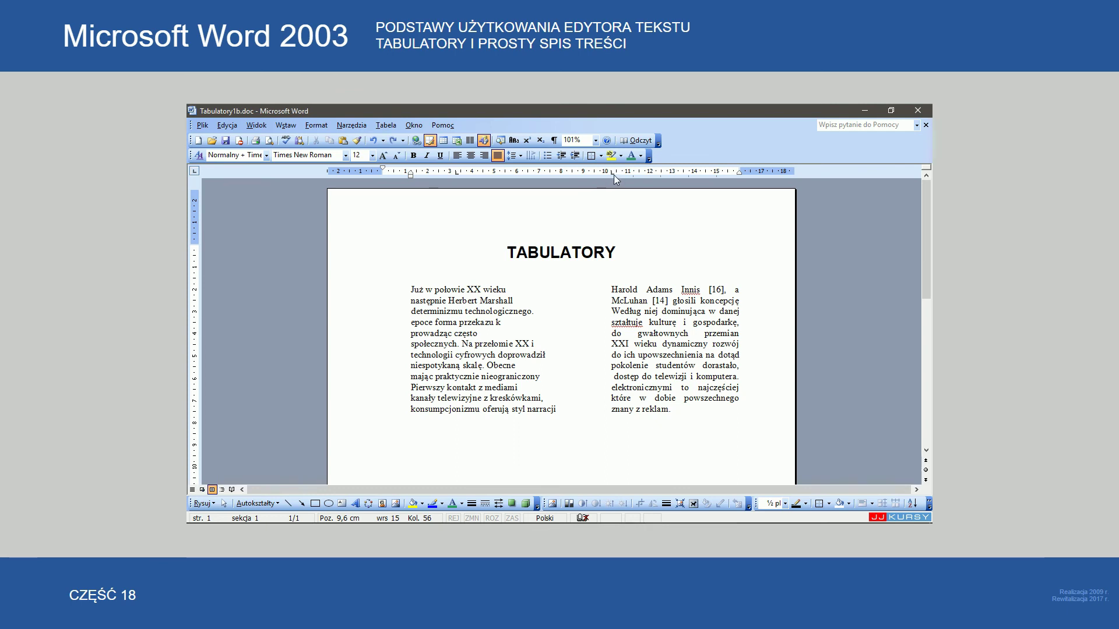
Step: Show formatting marks and clear all tab stops from the selected text block
click(554, 140)
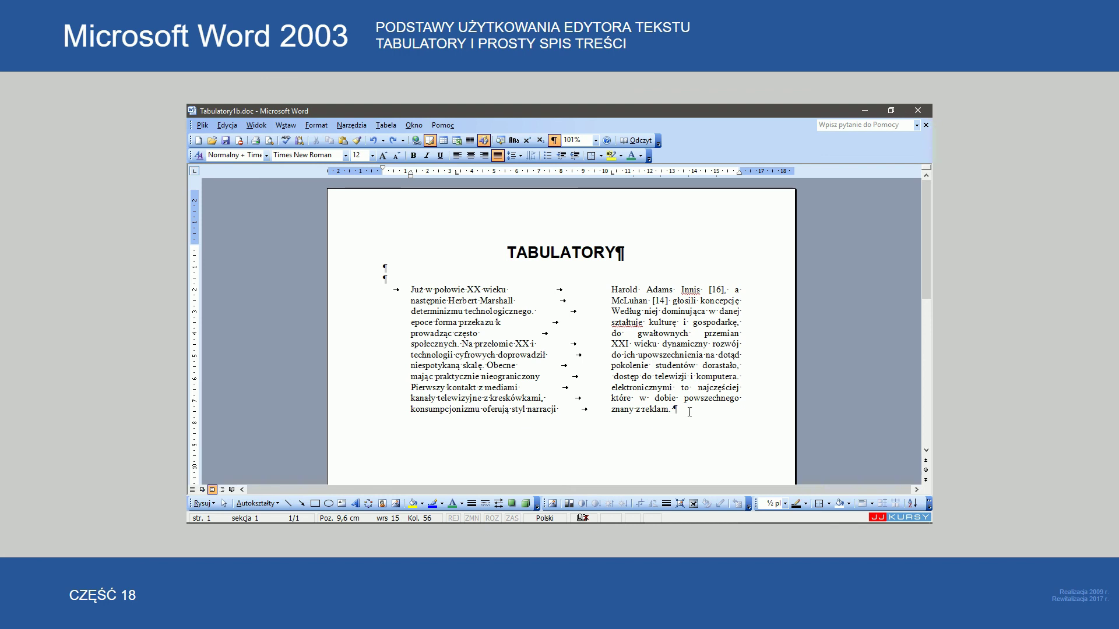
drag(681, 419, 391, 293)
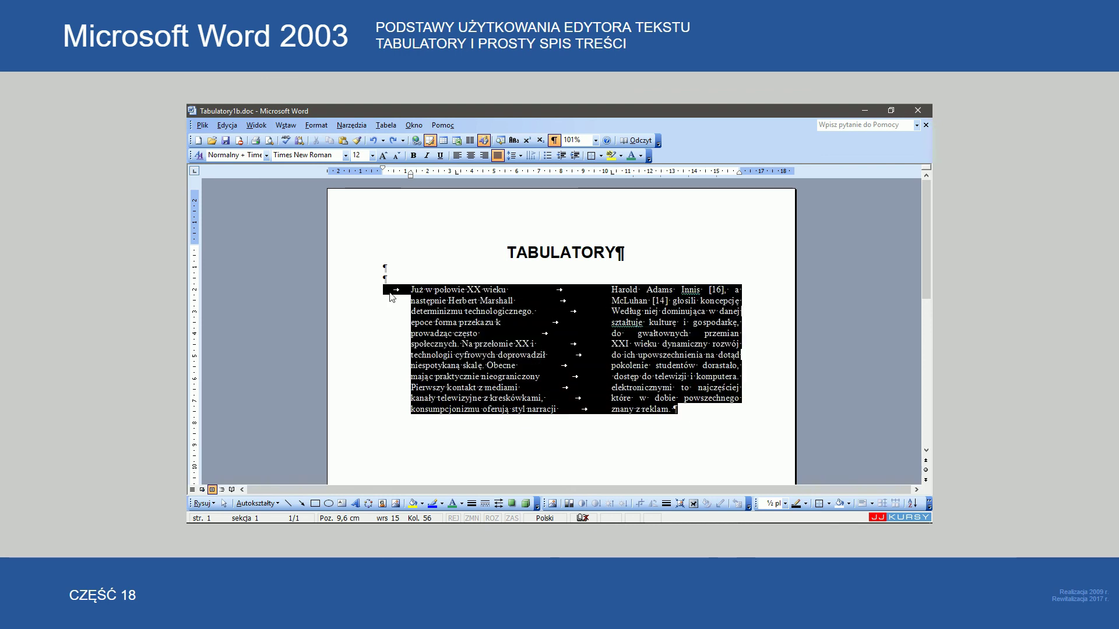
right_click(472, 328)
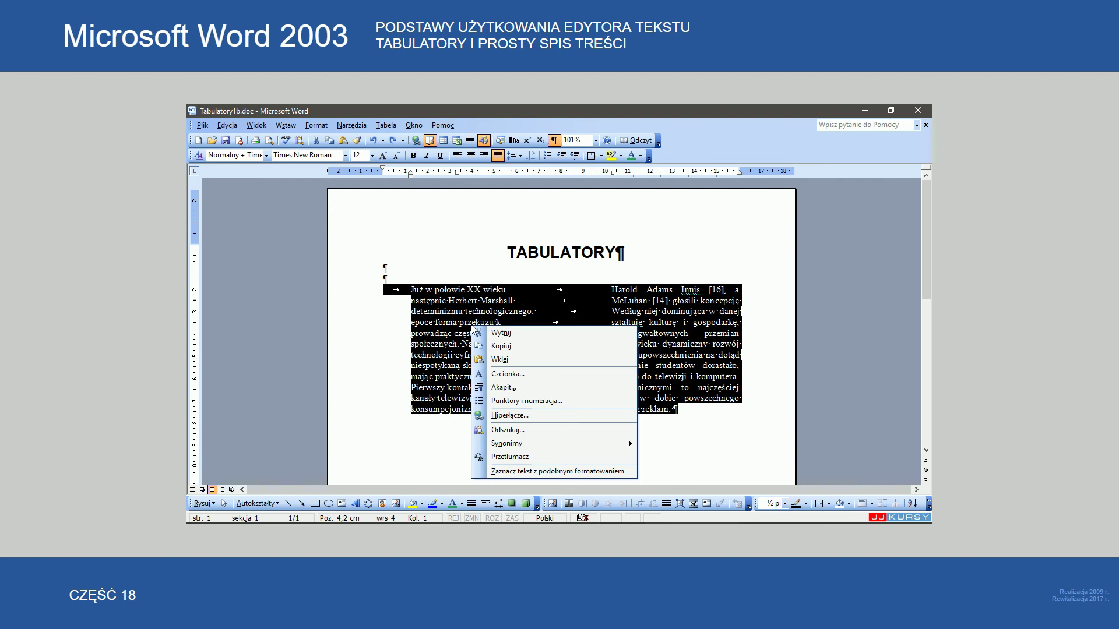
click(504, 387)
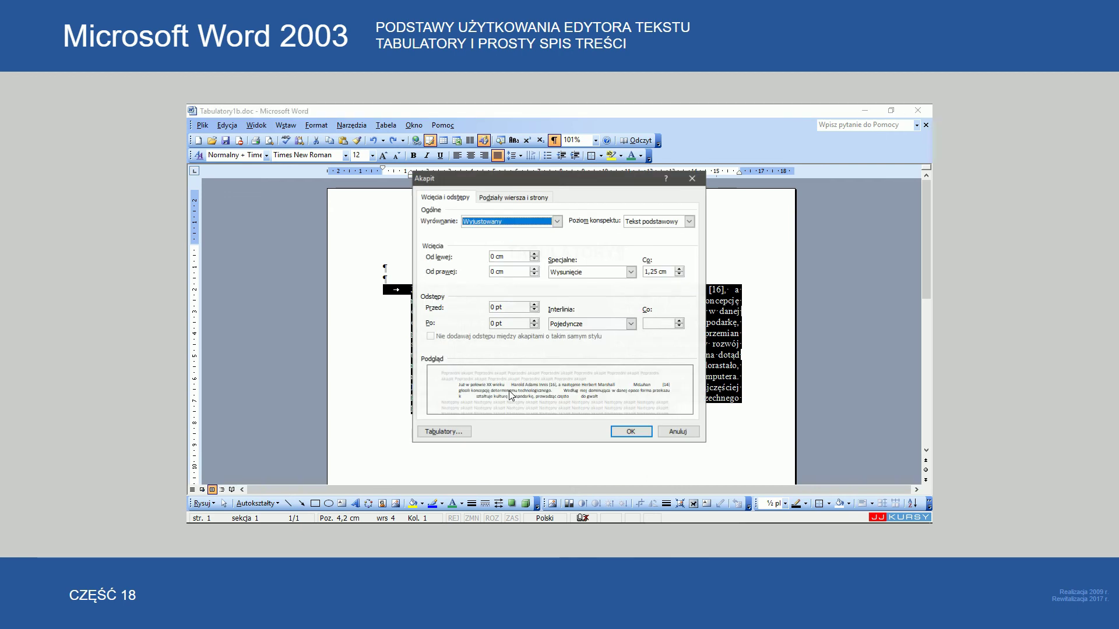
click(466, 436)
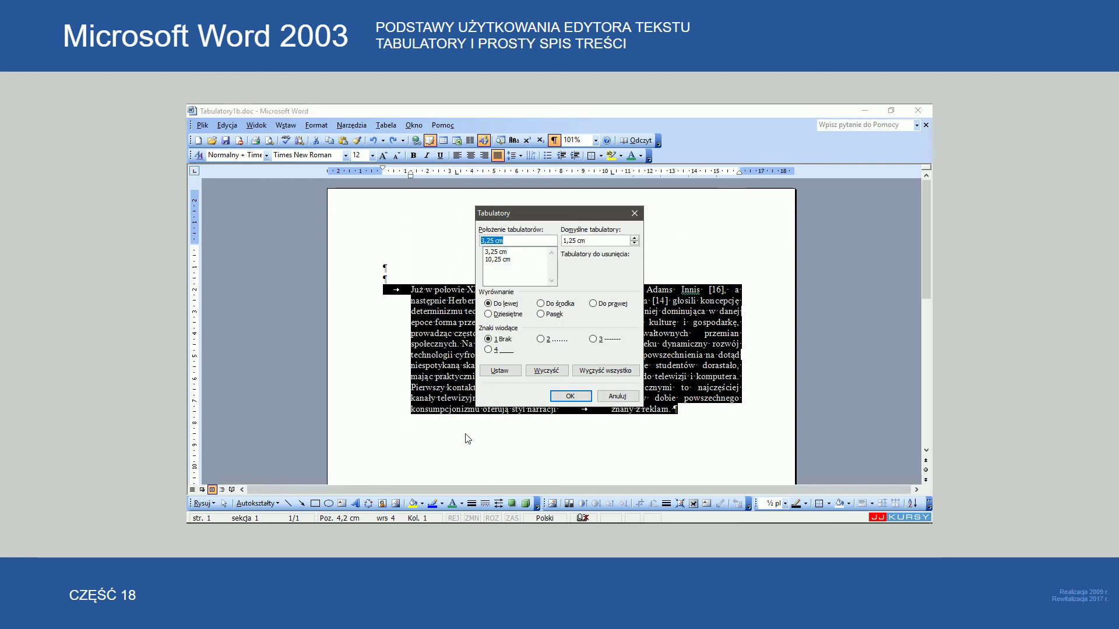
click(613, 373)
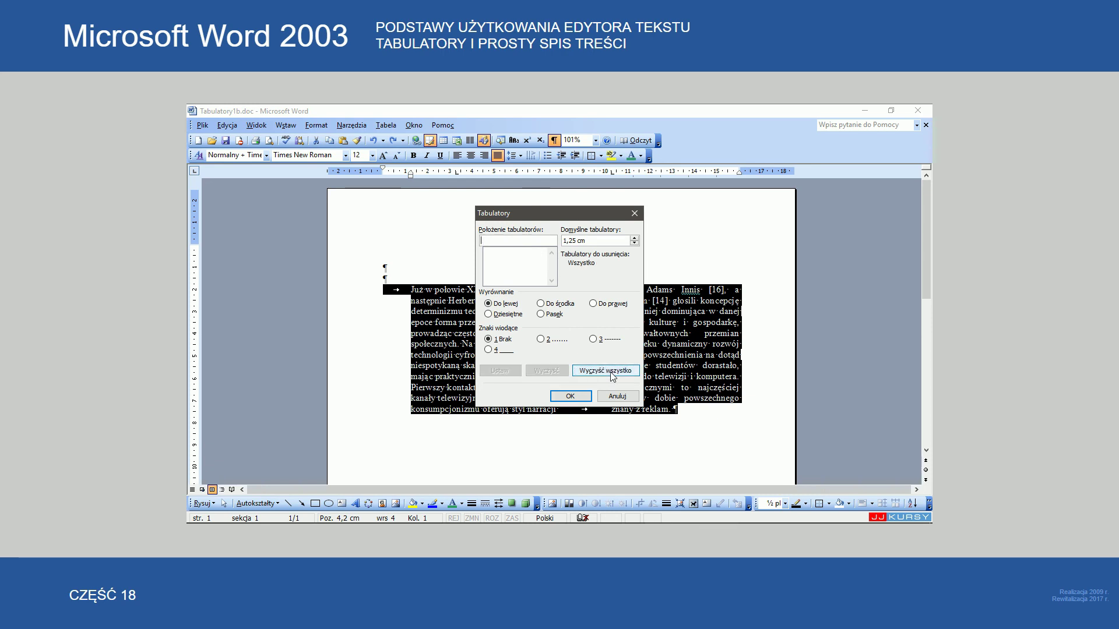
click(571, 397)
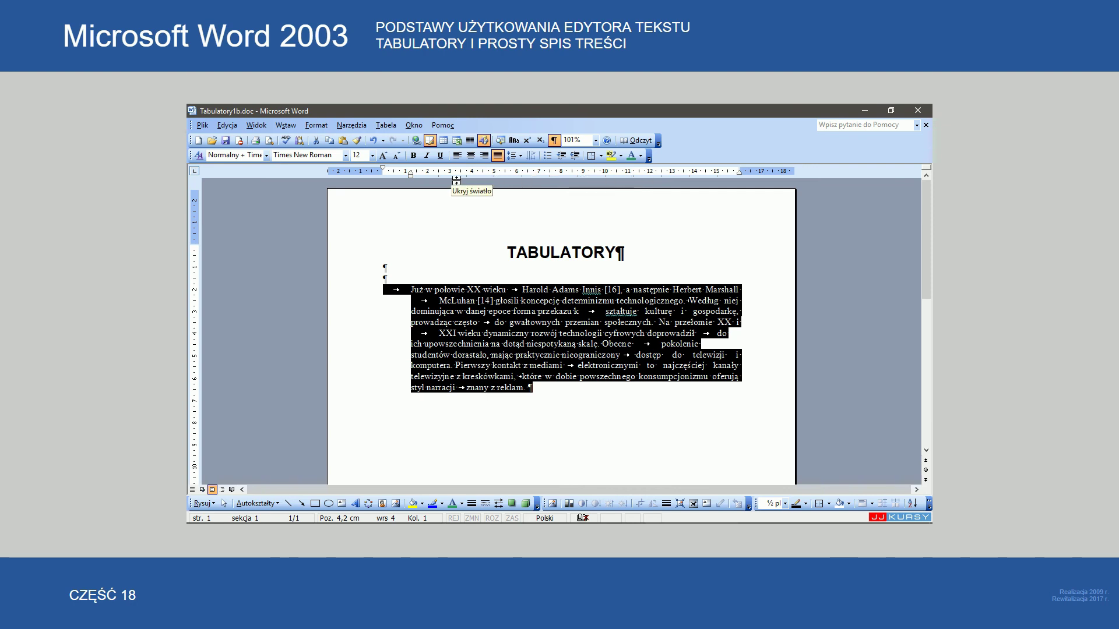
Step: Delete the tab characters before 'znany', 'elektronicznymi', 'dostęp', 'pokolenie' and 'do'
click(465, 388)
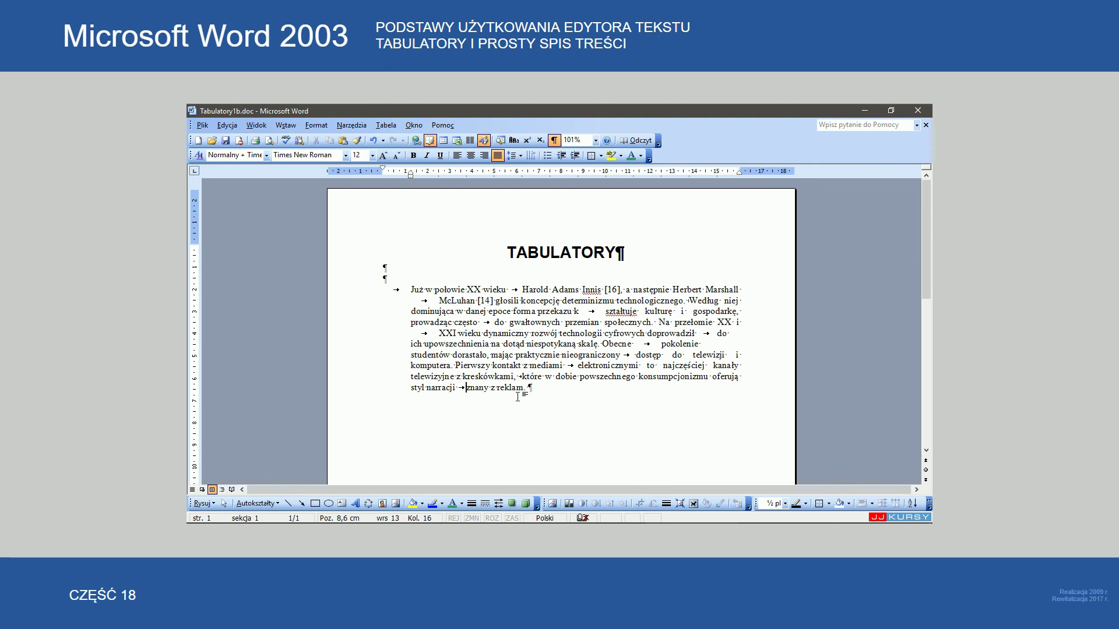
key(BackSpace)
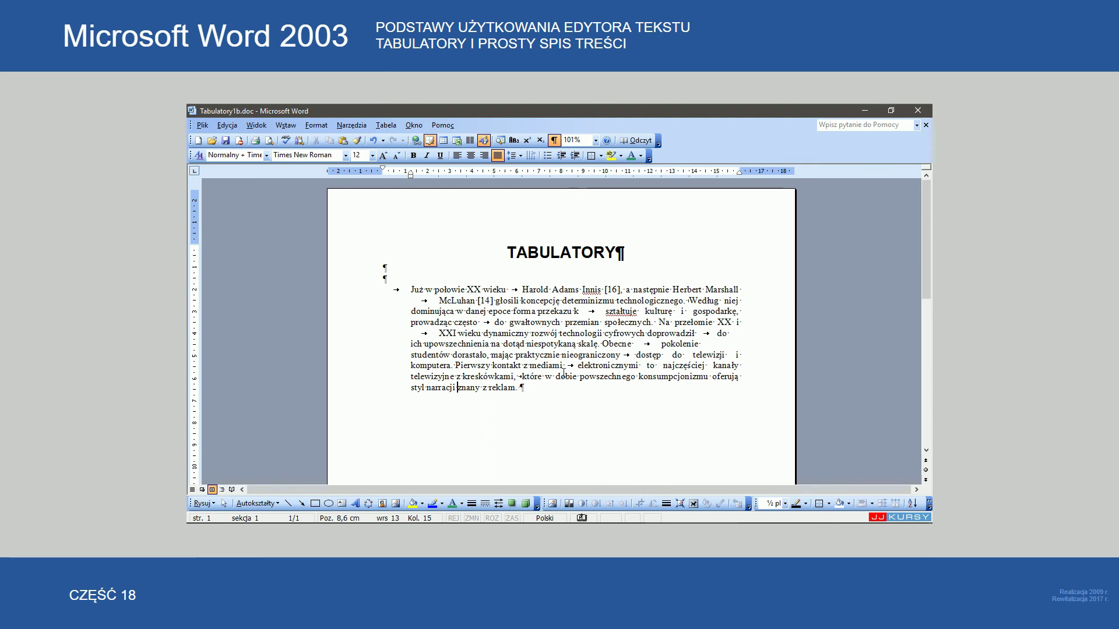
click(579, 367)
key(BackSpace)
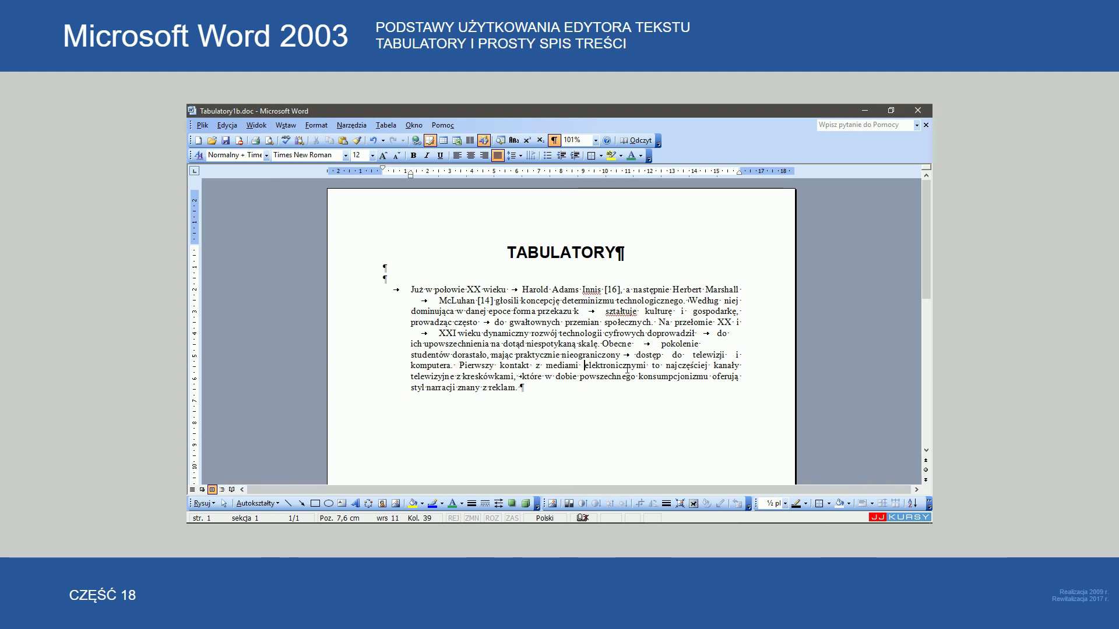
click(623, 355)
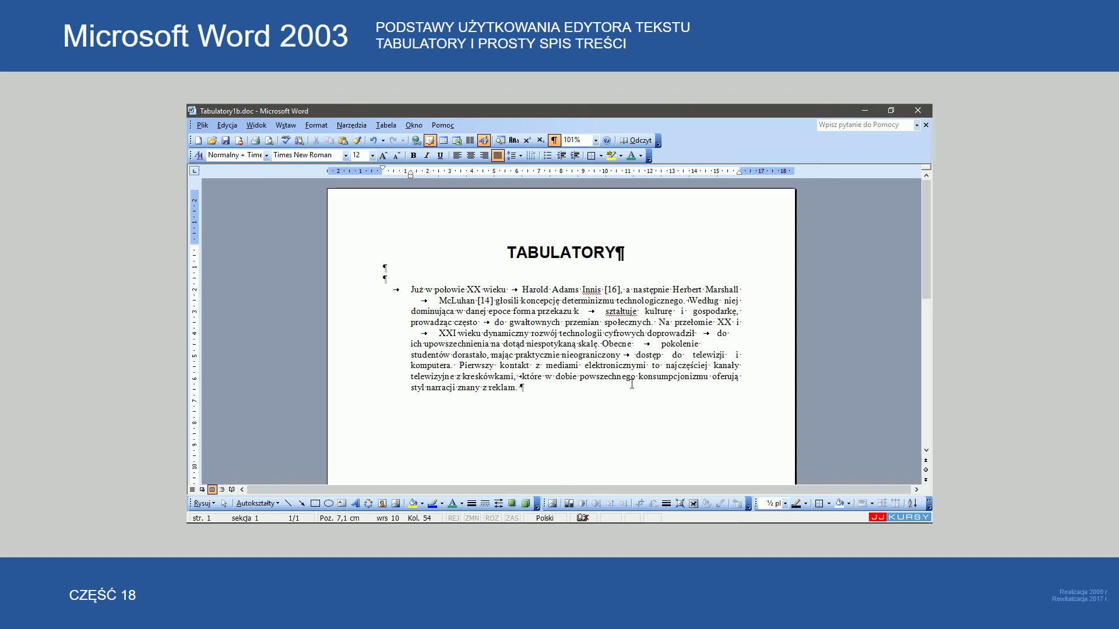
key(Delete)
click(638, 344)
key(Delete)
click(705, 333)
key(Delete)
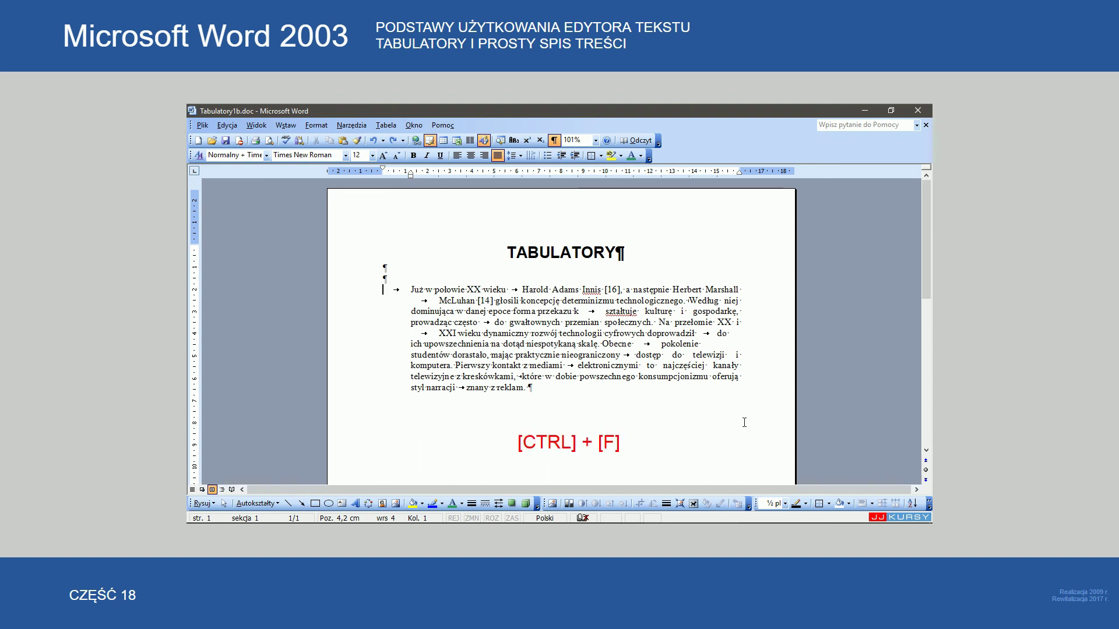
Step: Replace every tab character with nothing via Find and Replace, removing all 13 tabs
key(ctrl+f)
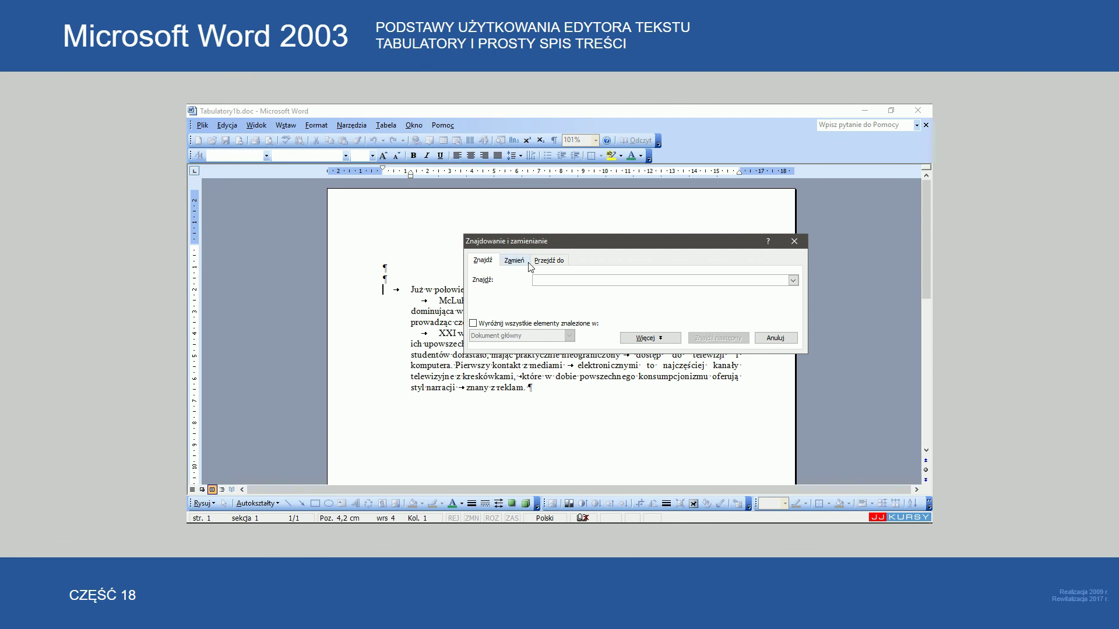
click(515, 261)
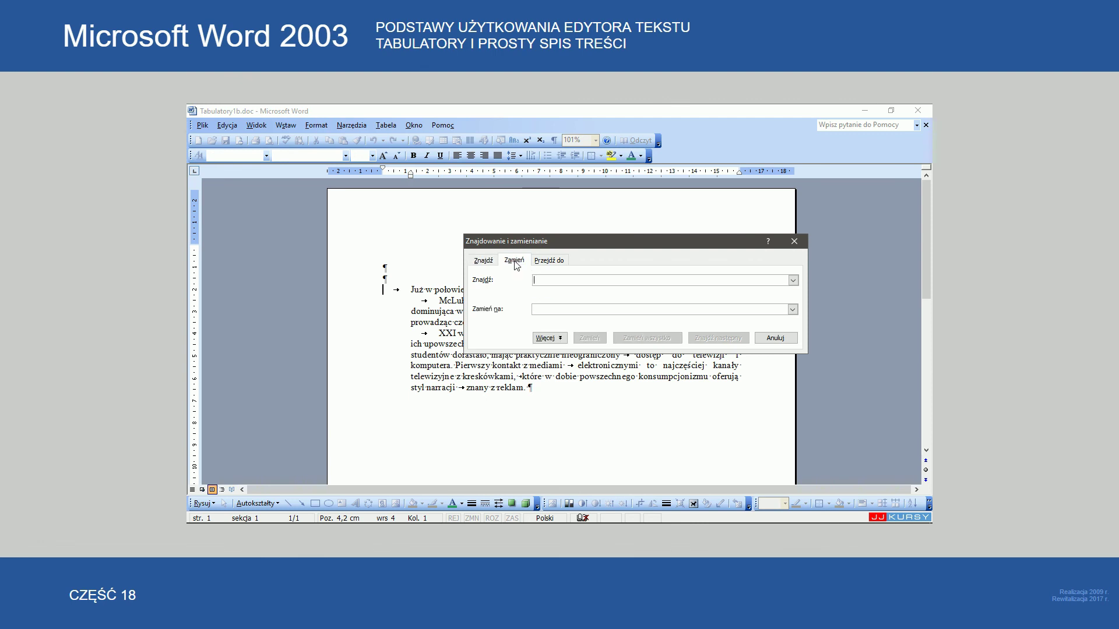
click(551, 339)
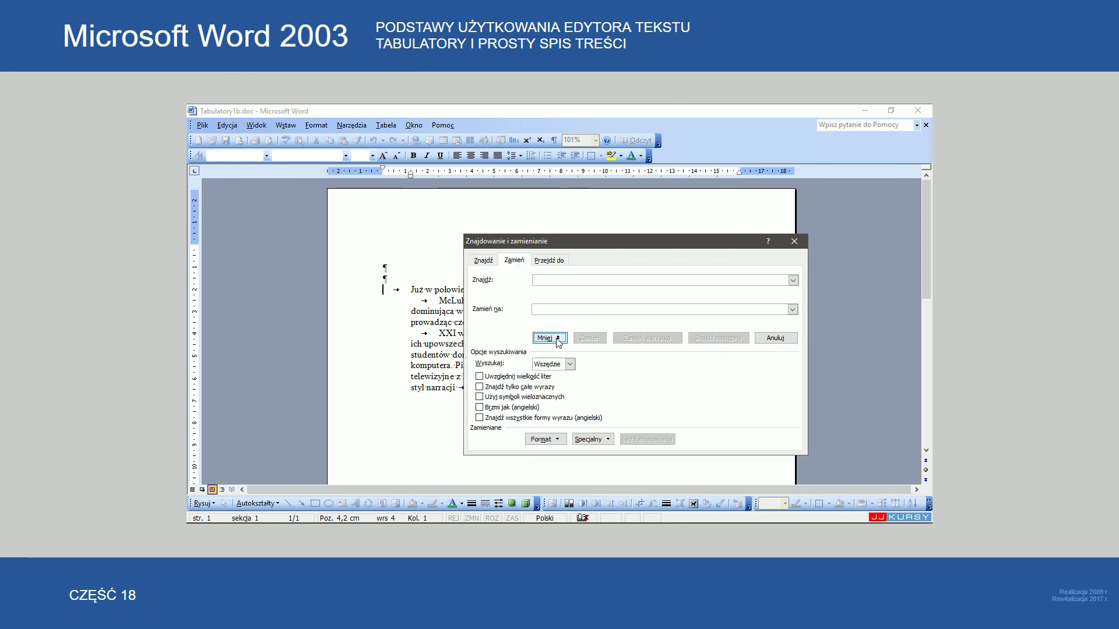
click(603, 442)
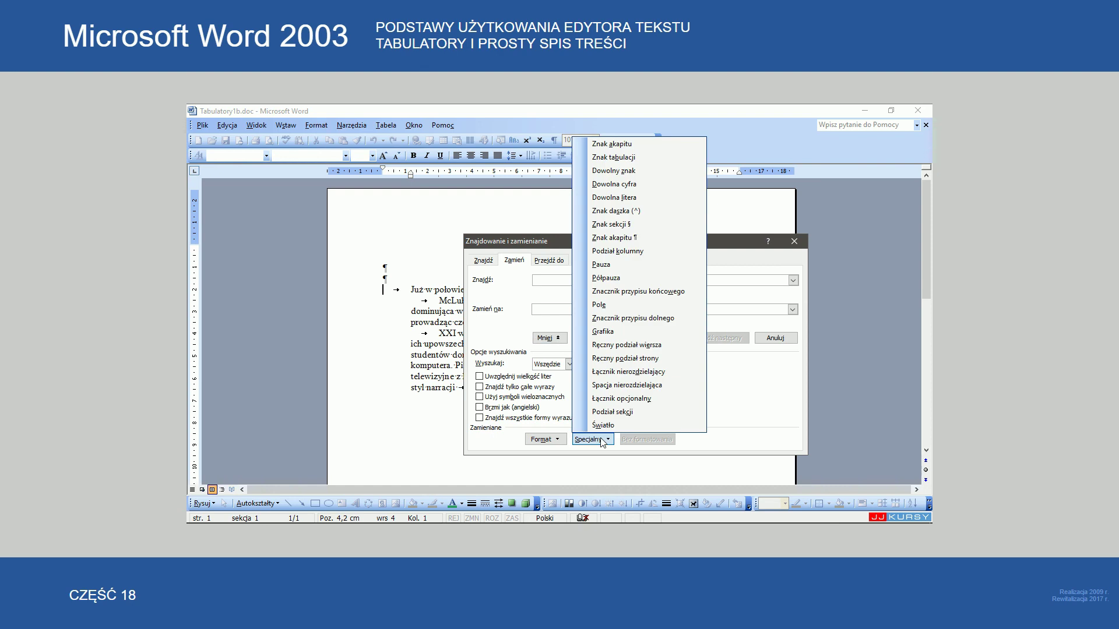
click(624, 158)
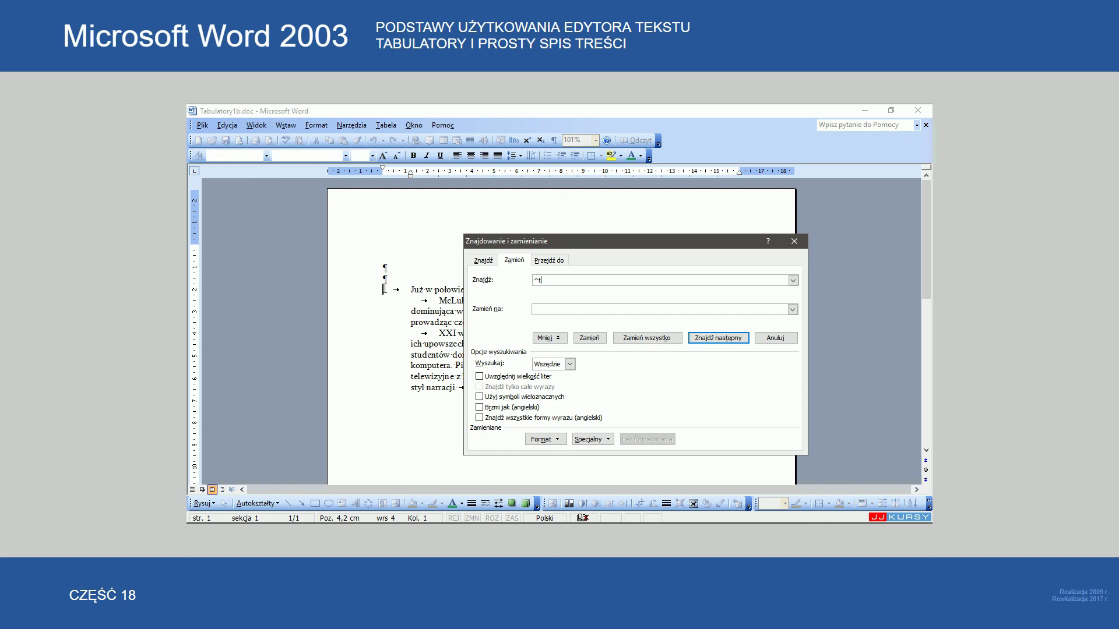
click(664, 344)
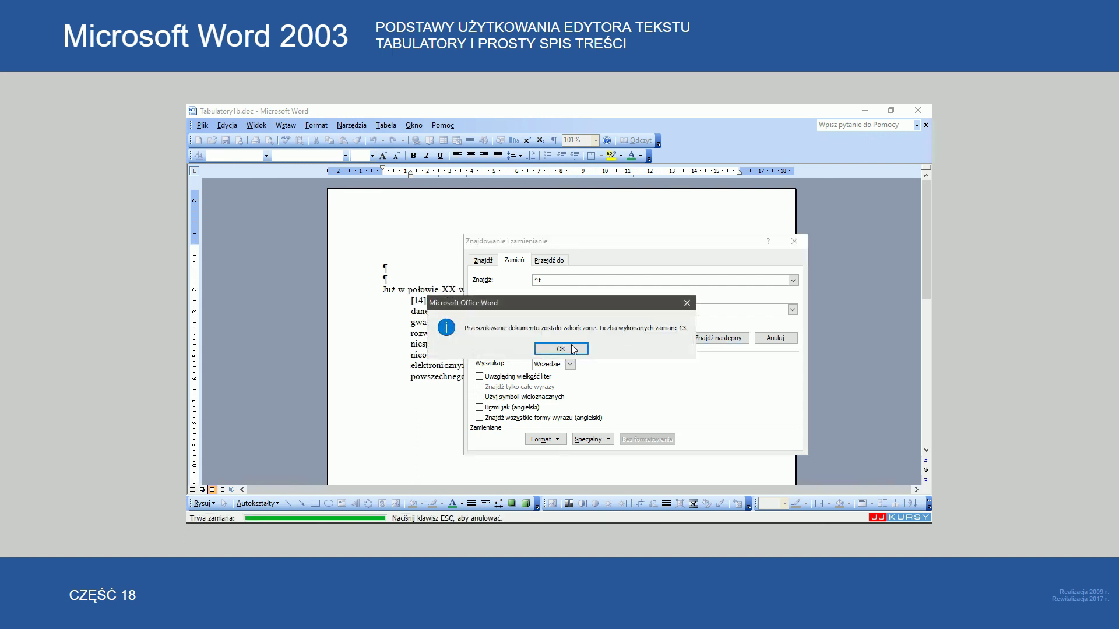
click(573, 349)
click(802, 241)
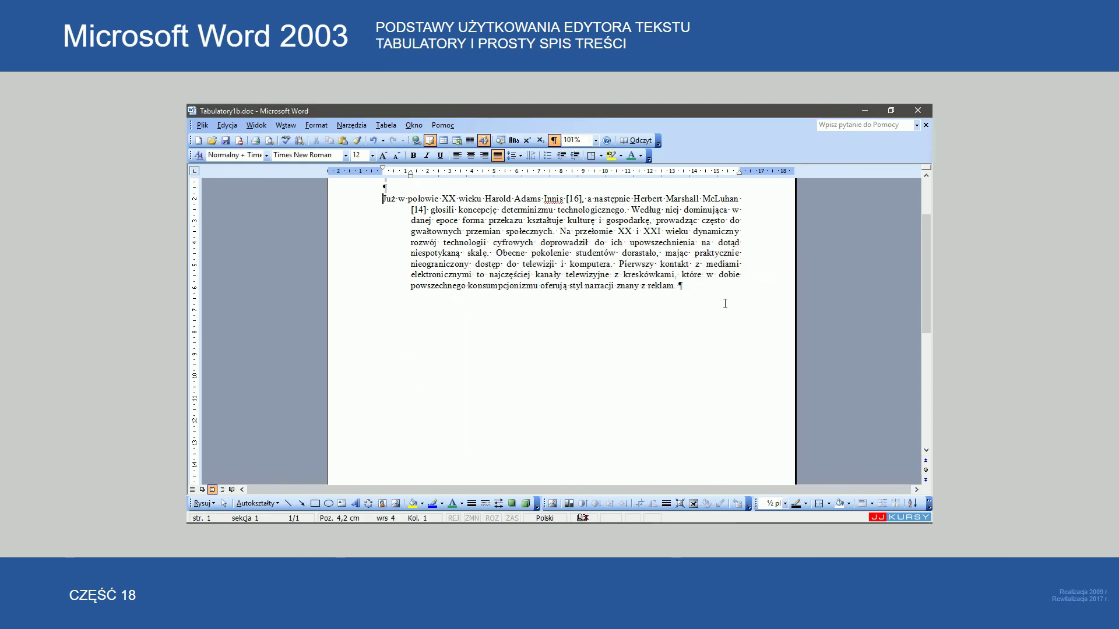
Step: Drag the hanging-indent marker back to the left margin so every line starts under 'TABULATORY'
drag(410, 177, 383, 182)
click(471, 322)
scroll(470, 322, up, 3)
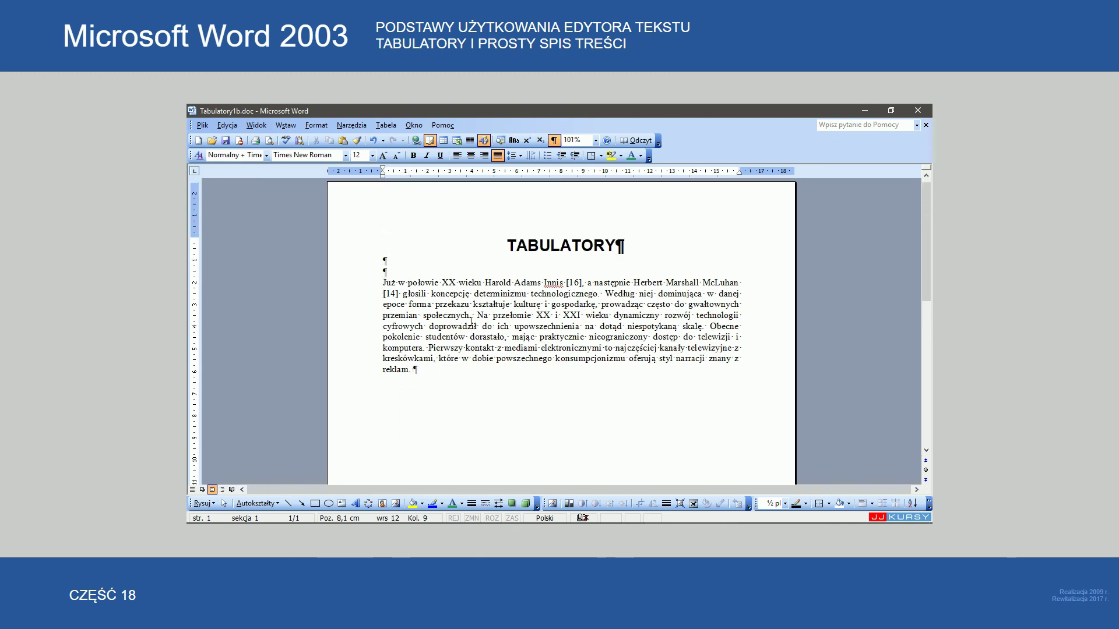